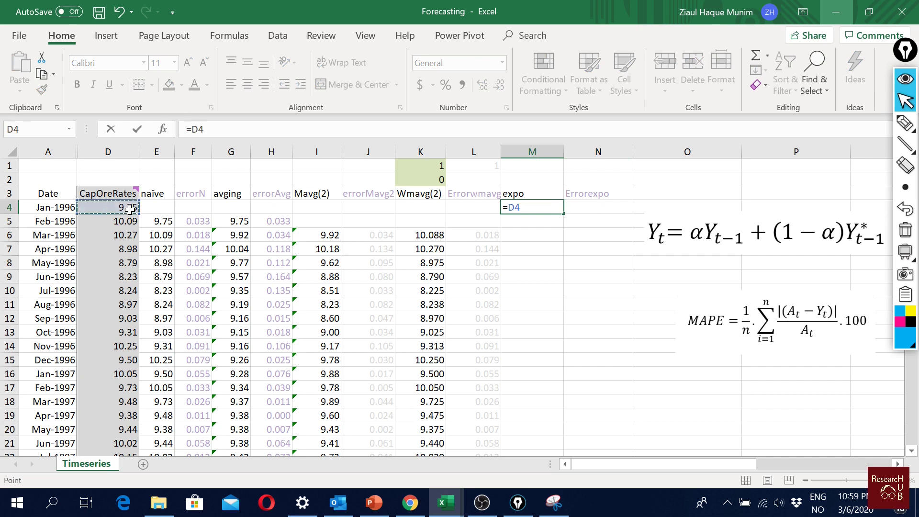
# - Start the expo column by making M4 equal to the first CapOreRates value with =D4
pyautogui.press('Return')
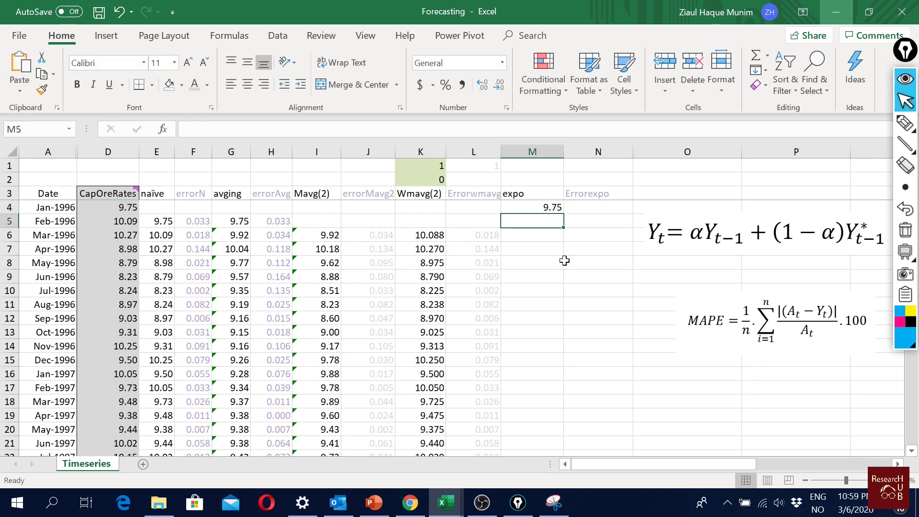
pyautogui.click(552, 209)
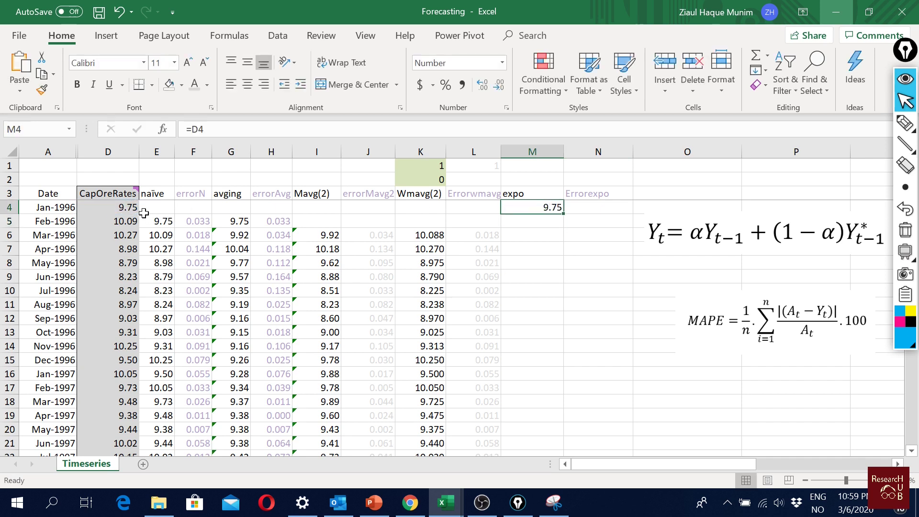
pyautogui.click(547, 222)
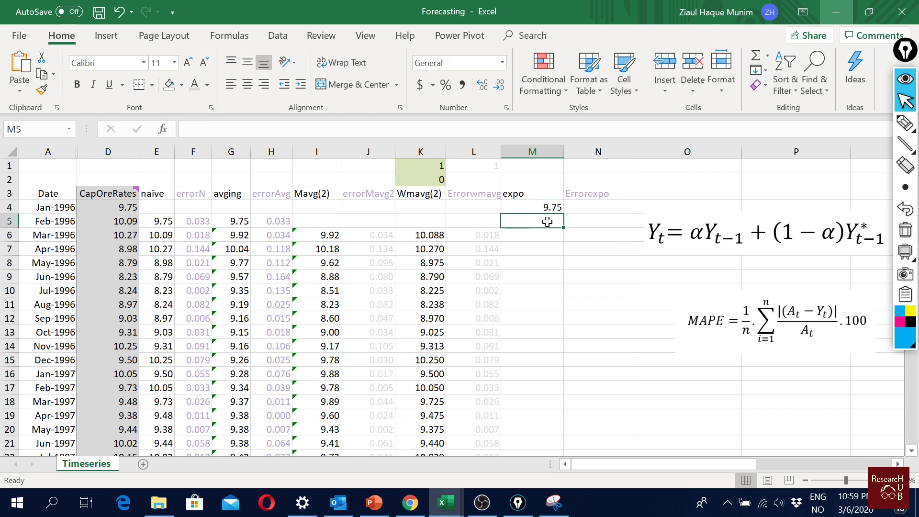
# - Shade cell M1 light orange and enter 0.4 in it as the smoothing constant
pyautogui.press('Up')
pyautogui.press('Up')
pyautogui.press('Up')
pyautogui.press('Up')
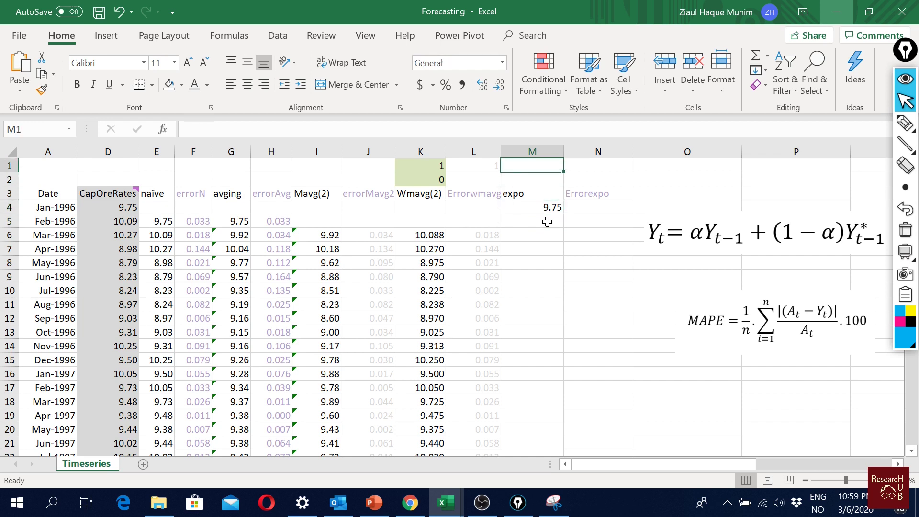
pyautogui.click(182, 85)
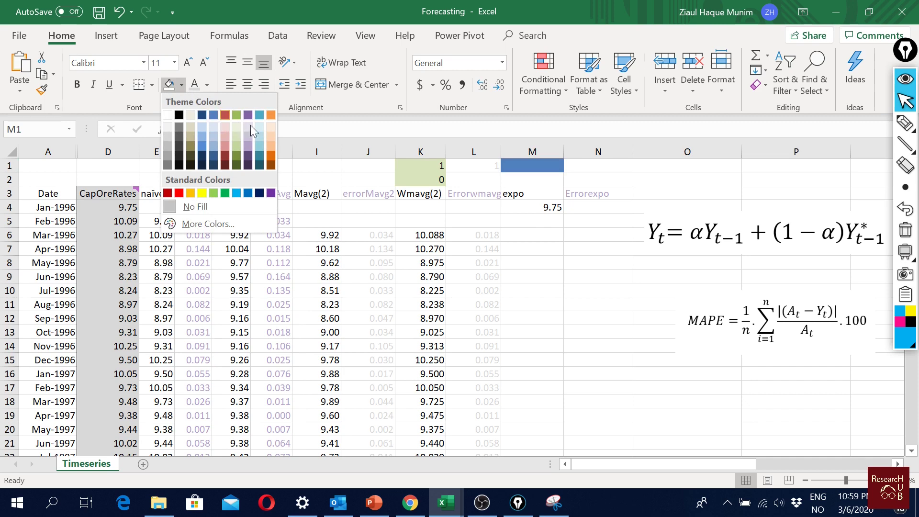
pyautogui.click(271, 136)
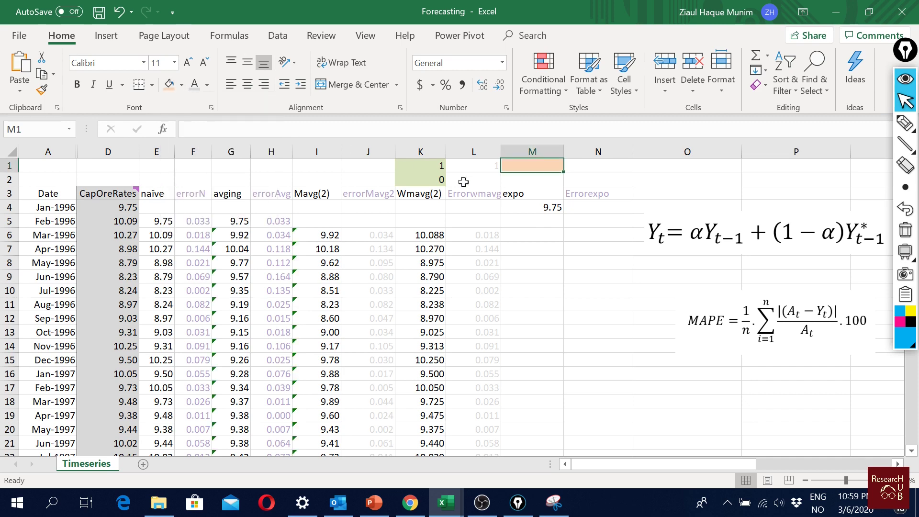
pyautogui.write('0.')
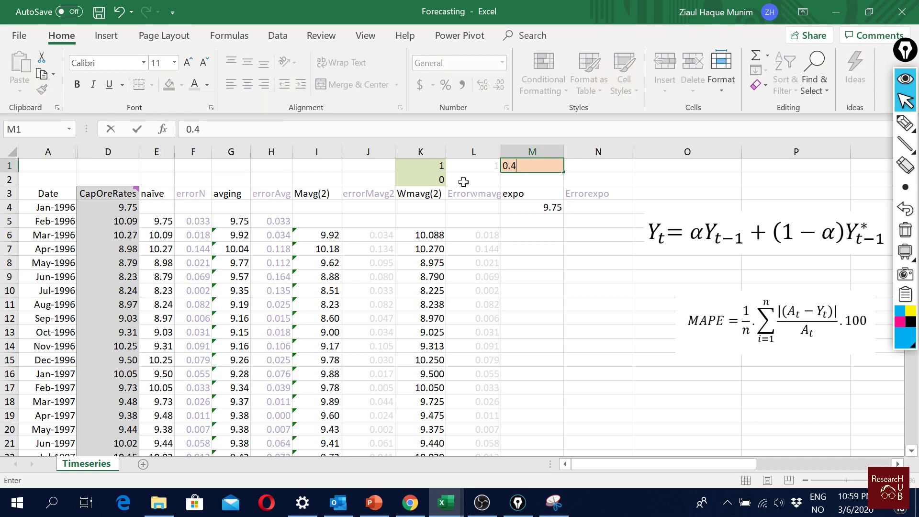
pyautogui.write('4')
pyautogui.press('Return')
# - Enter the exponential smoothing formula =$M$1*D4+(1-$M$1)*M4 in M5 for Feb-1996
pyautogui.press('Down')
pyautogui.press('Down')
pyautogui.press('Down')
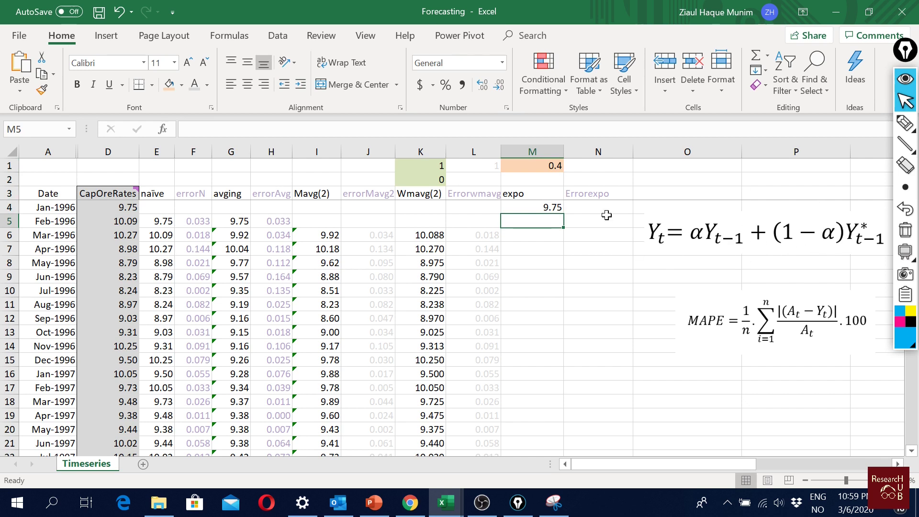
pyautogui.doubleClick(547, 207)
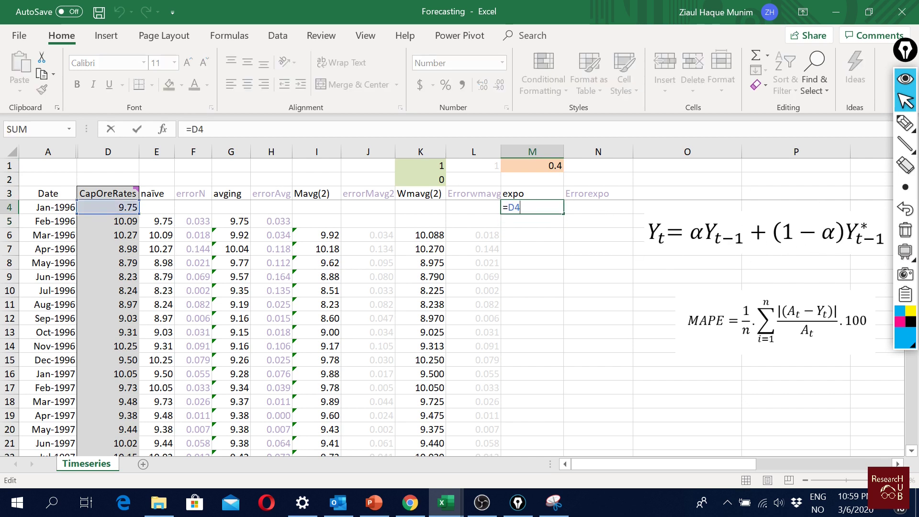
pyautogui.press('Return')
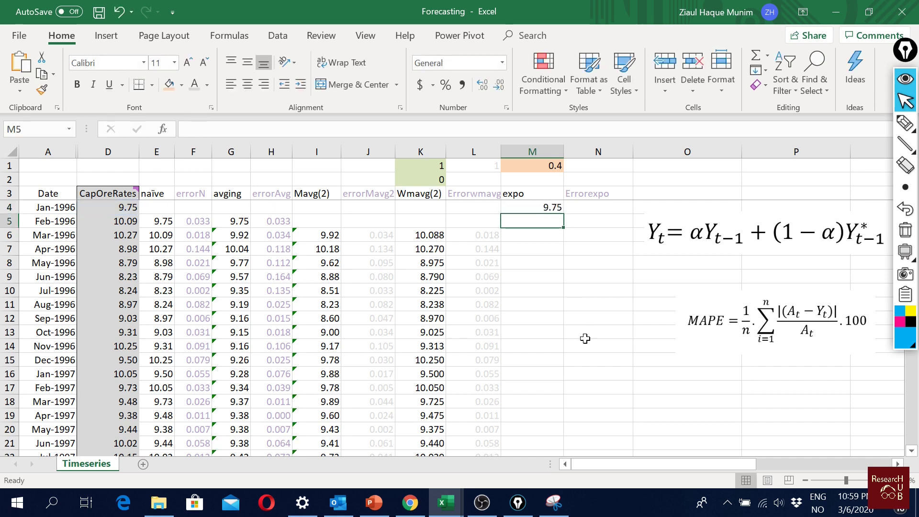
pyautogui.write('=')
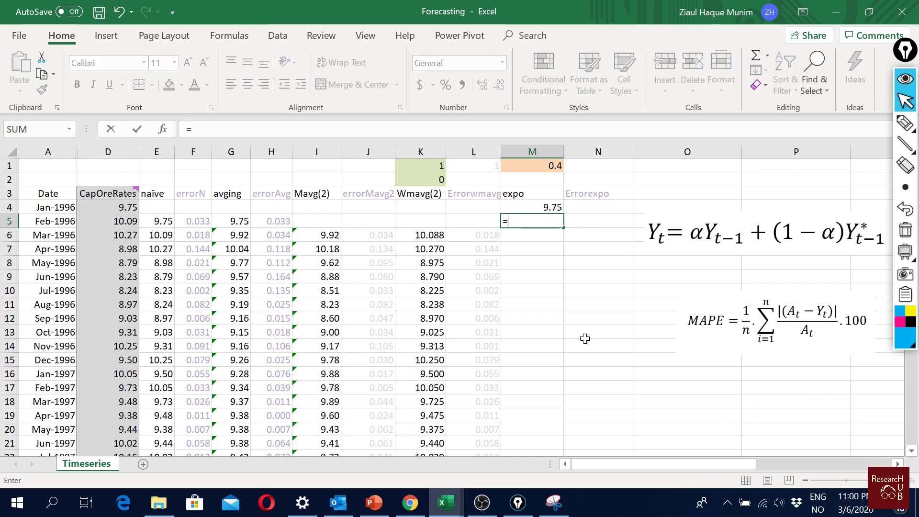
pyautogui.click(554, 165)
pyautogui.press('F4')
pyautogui.write('*')
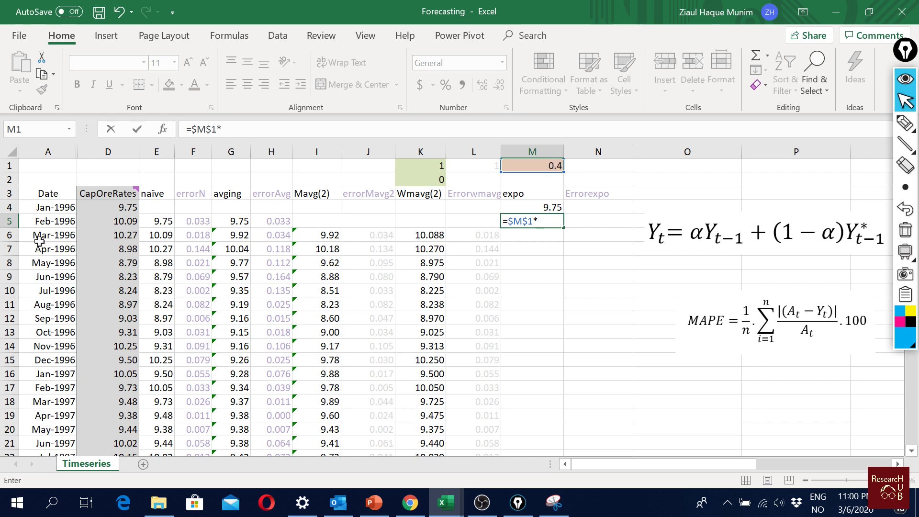
pyautogui.click(131, 206)
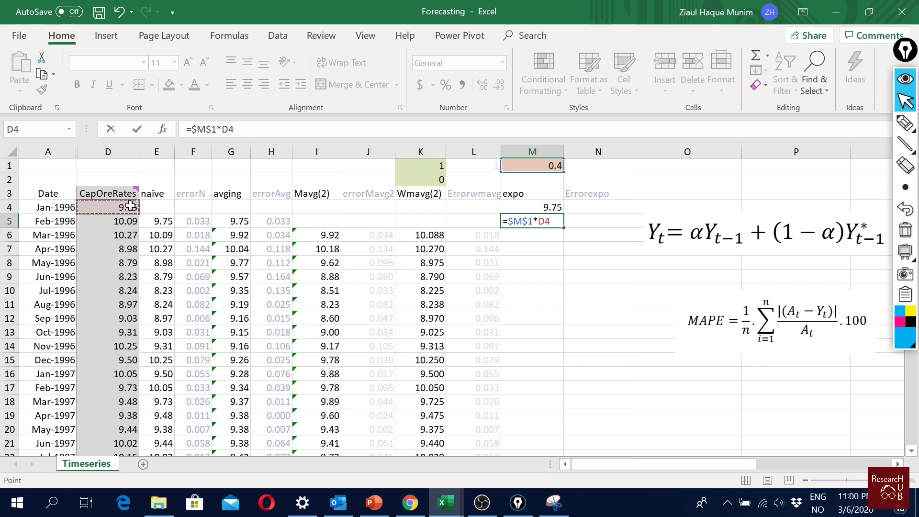
pyautogui.write('+')
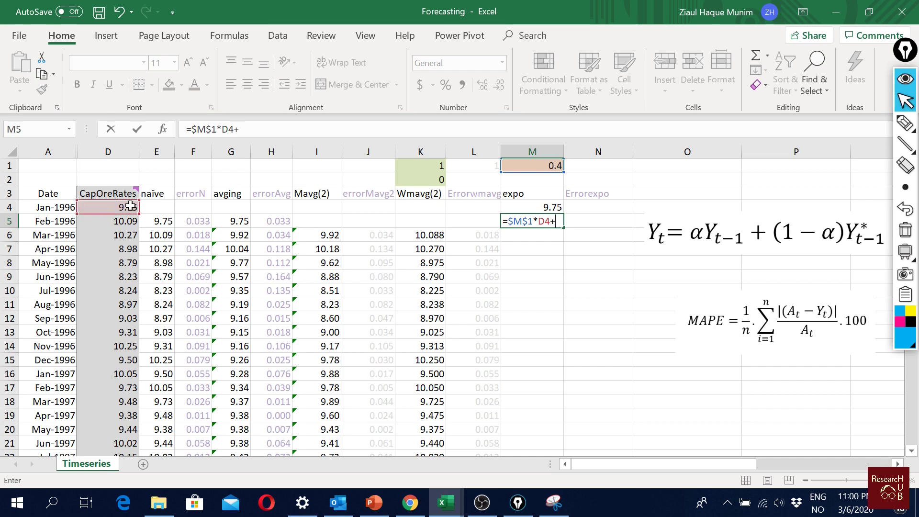
pyautogui.write('(1-')
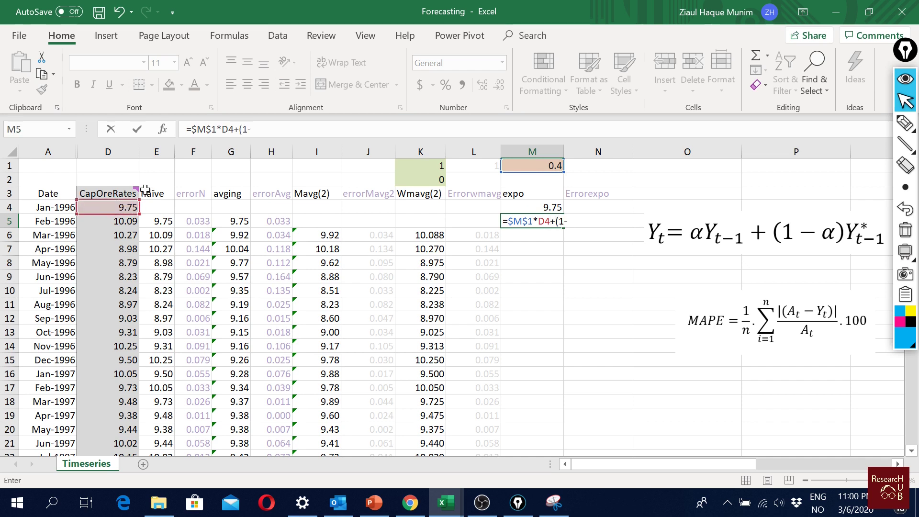
pyautogui.click(556, 166)
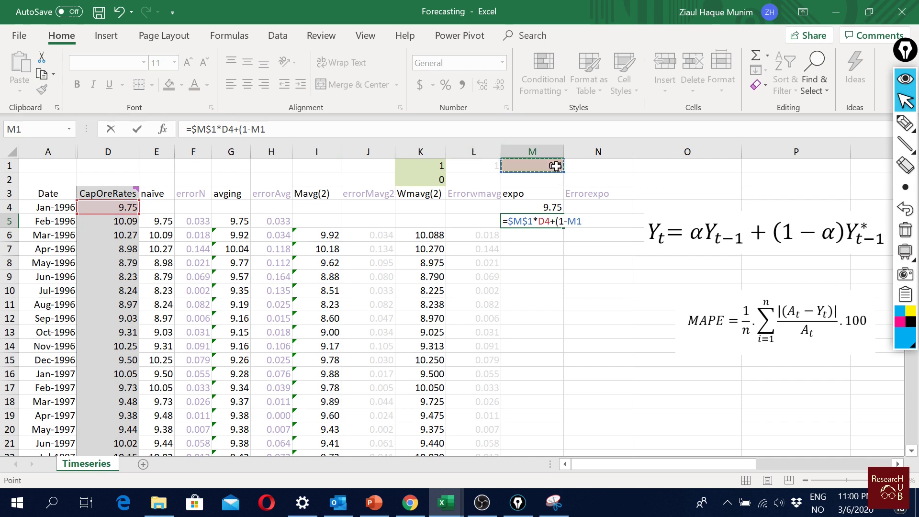
pyautogui.press('F4')
pyautogui.write(')*')
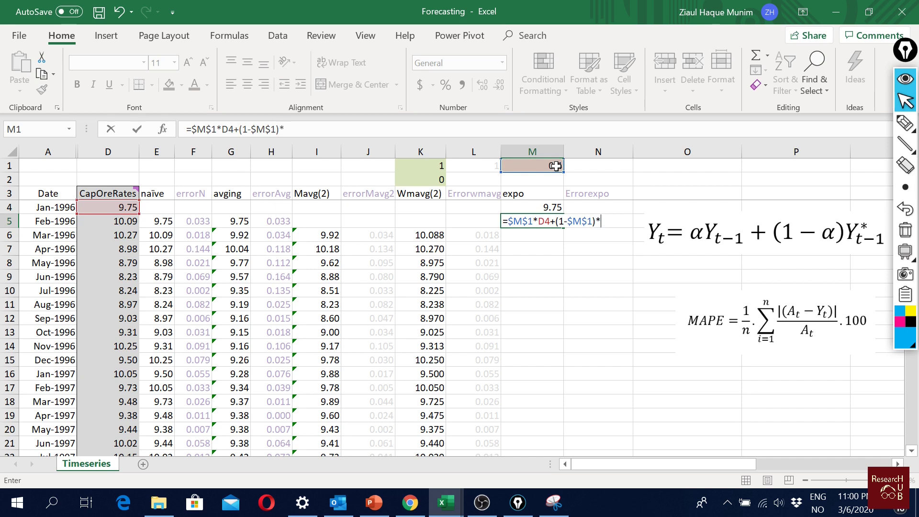
pyautogui.click(553, 206)
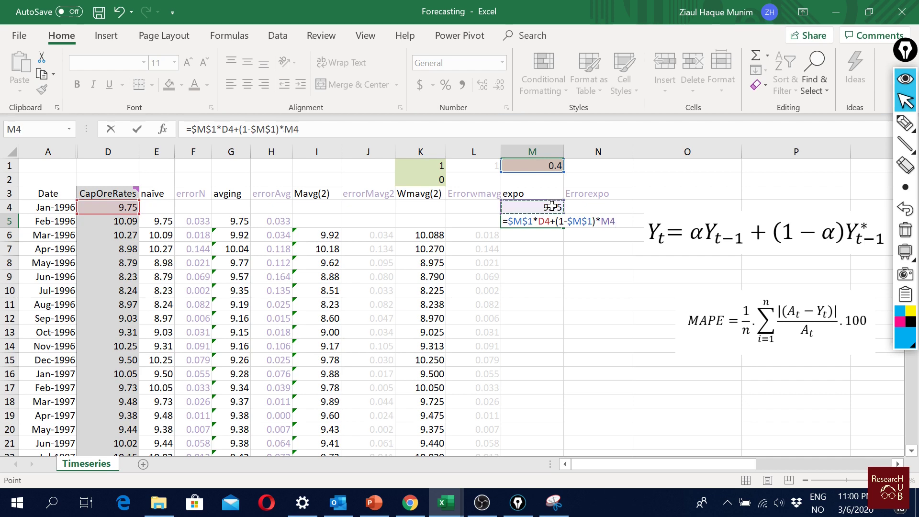
pyautogui.press('Return')
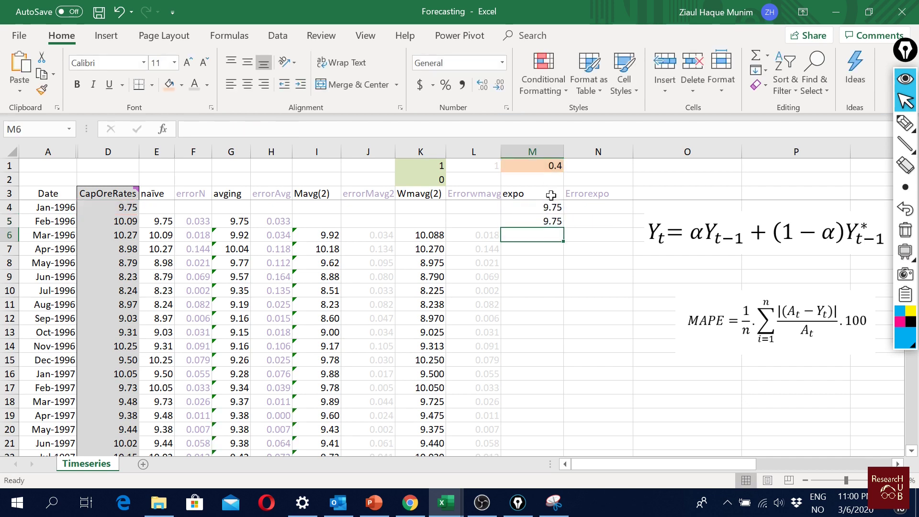
# - Fill the M5 formula down the expo column through row 51 and format the filled cells to three decimals
pyautogui.click(552, 223)
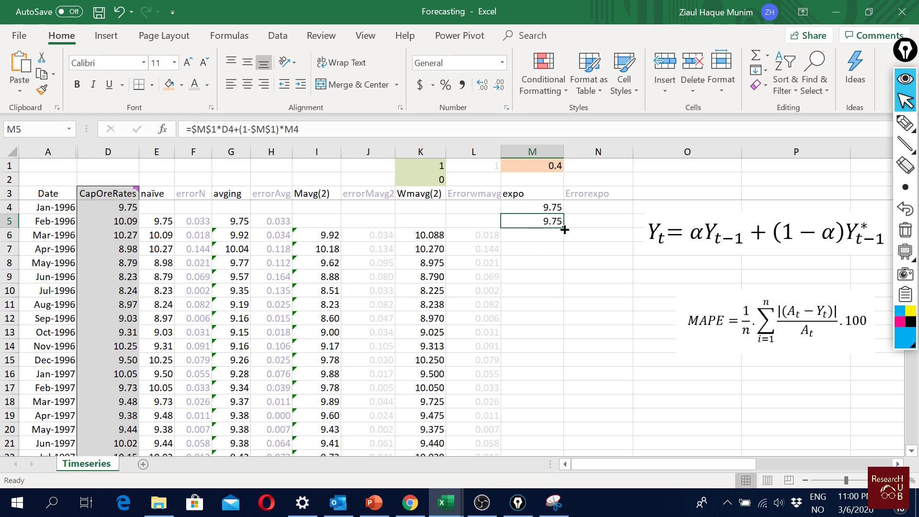
pyautogui.doubleClick(565, 230)
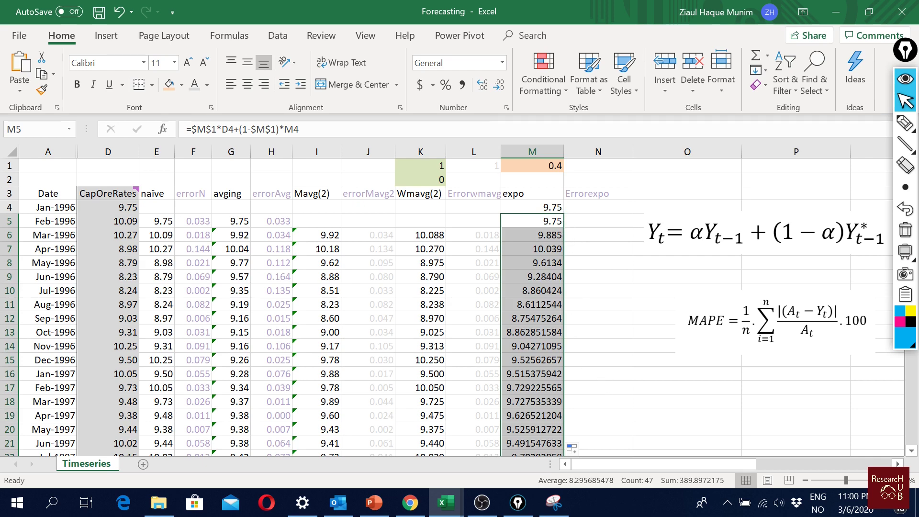
pyautogui.click(498, 85)
pyautogui.click(498, 85)
pyautogui.click(489, 88)
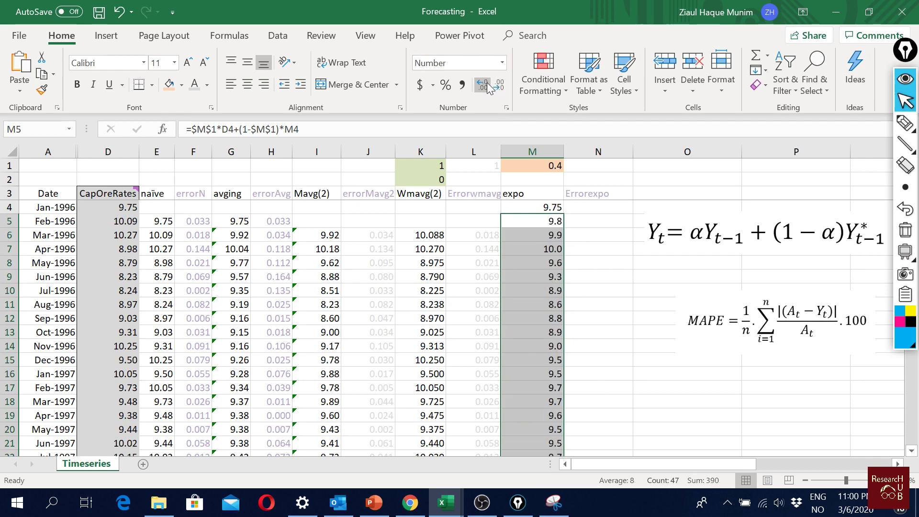
pyautogui.click(489, 87)
pyautogui.click(489, 87)
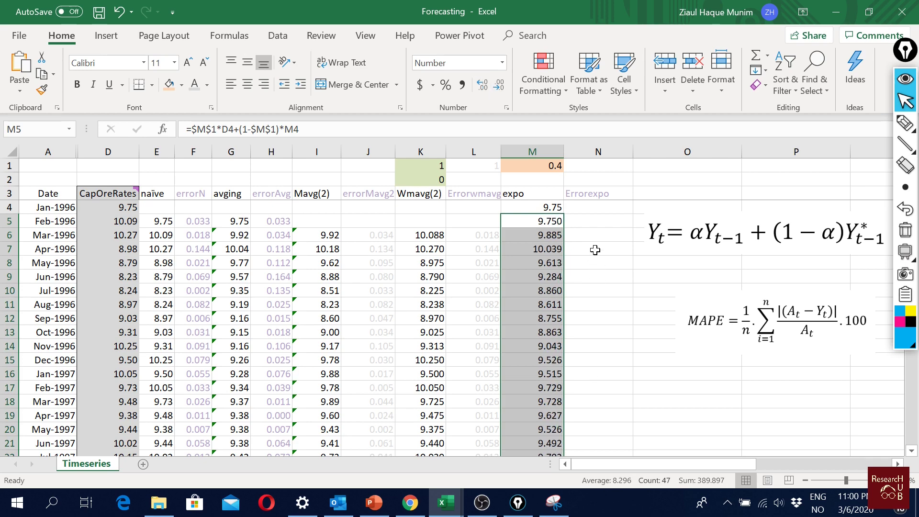
pyautogui.click(596, 250)
pyautogui.click(546, 209)
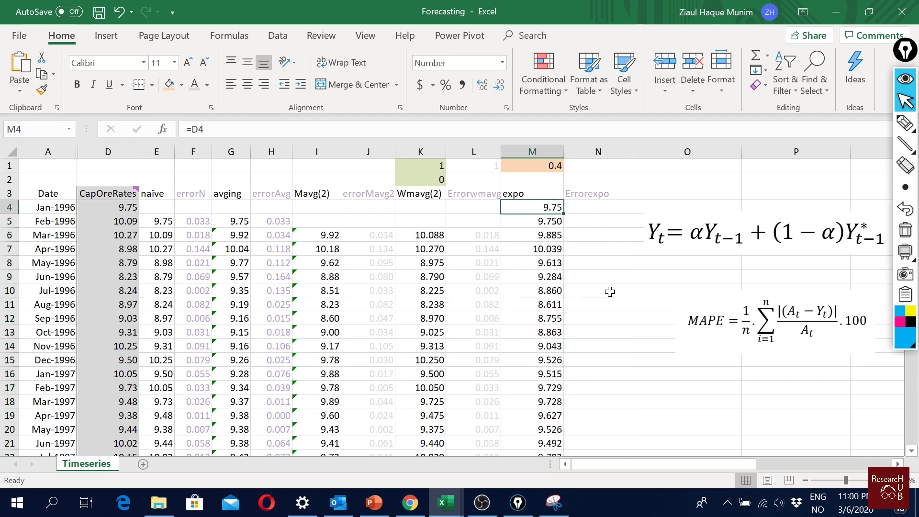
# - Examine the cell references in the Jul-1999 expo formula in M46, at the start of the test period
pyautogui.scroll(-2, 610, 292)
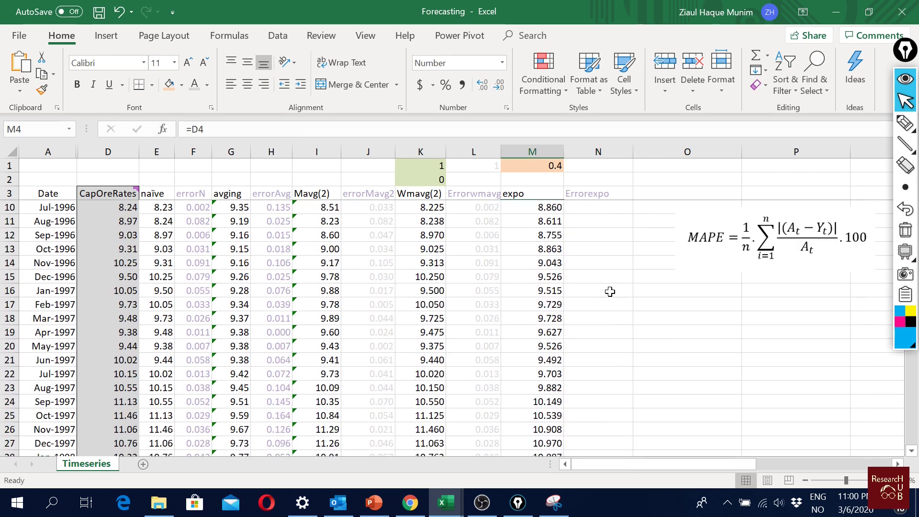
pyautogui.scroll(2, 610, 292)
pyautogui.scroll(-7, 610, 291)
pyautogui.scroll(-4, 610, 291)
pyautogui.click(546, 330)
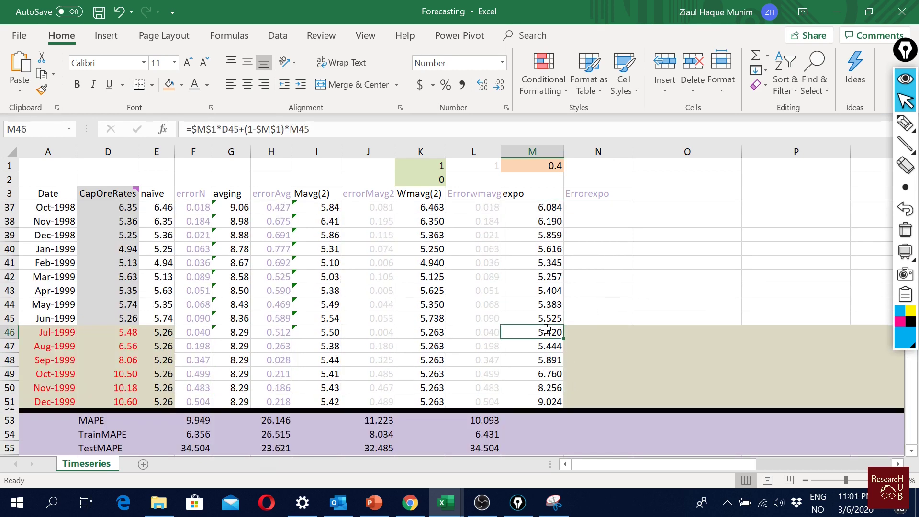
pyautogui.doubleClick(555, 332)
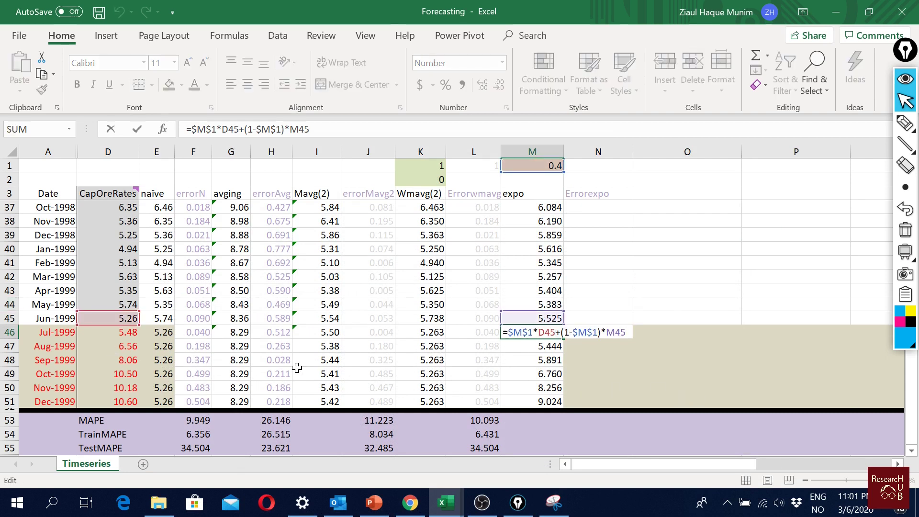
pyautogui.hotkey('ctrl', 'Return')
# - In the Aug-1999 expo formula in M47, replace the D46 reference with the absolute reference $D$45
pyautogui.click(558, 346)
pyautogui.doubleClick(558, 346)
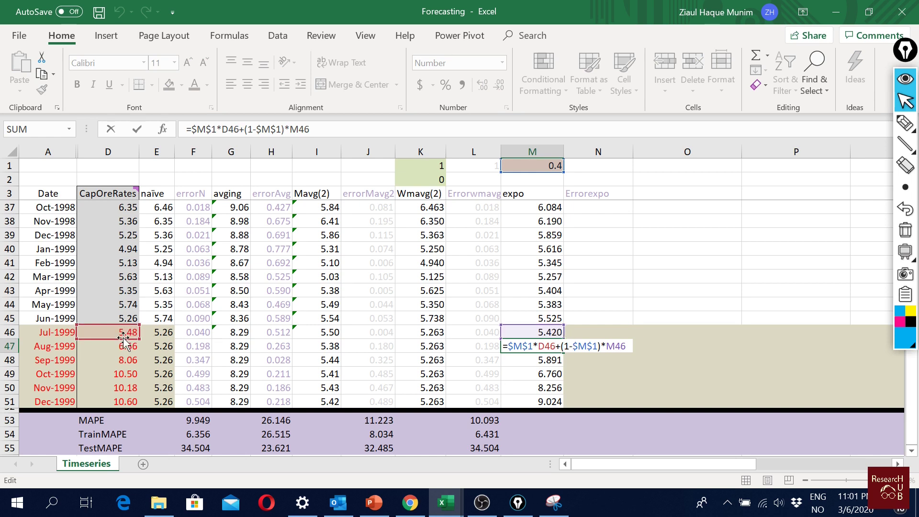
pyautogui.press('BackSpace')
pyautogui.press('BackSpace')
pyautogui.press('BackSpace')
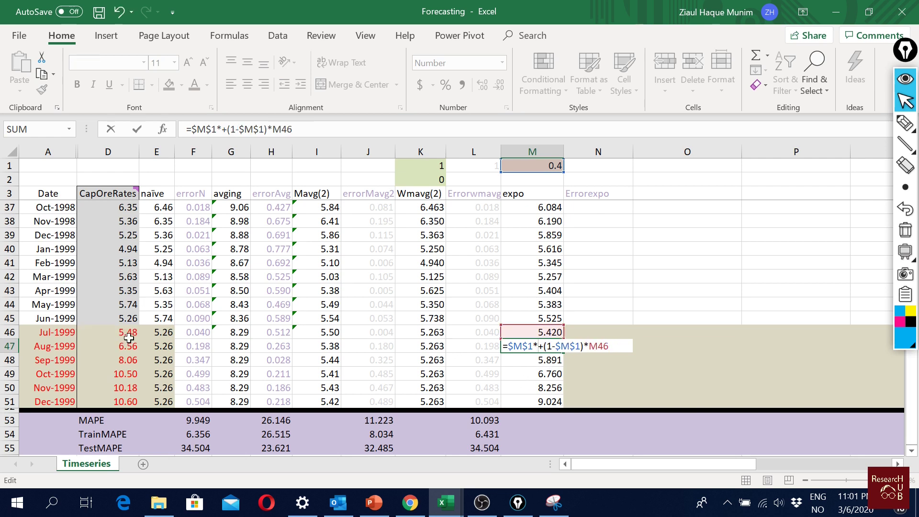
pyautogui.click(126, 318)
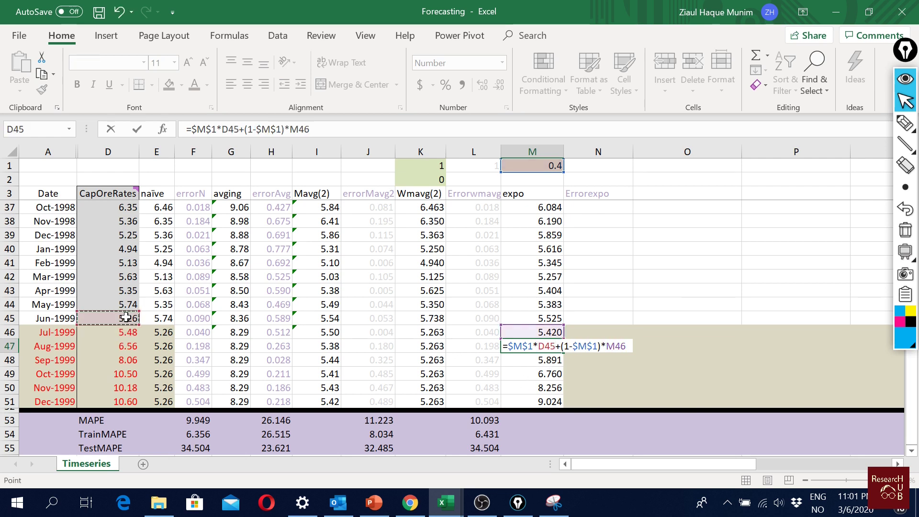
pyautogui.press('F4')
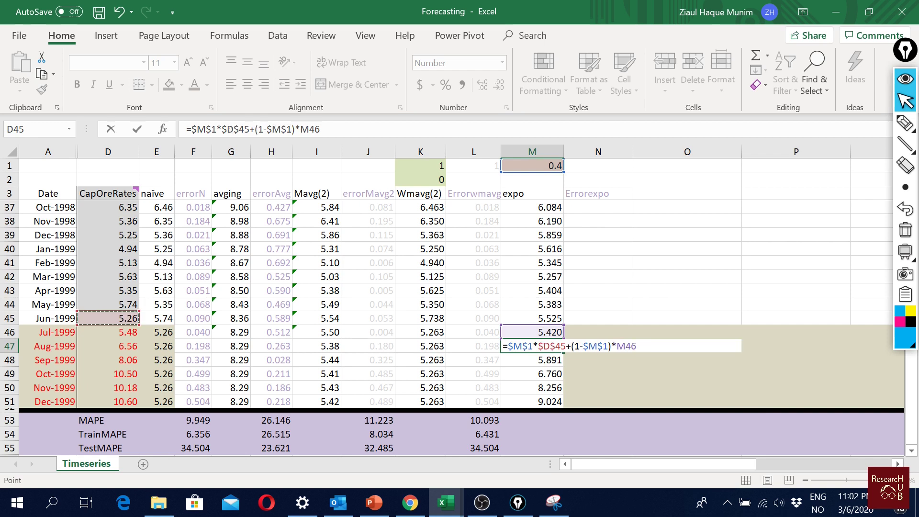
# - Highlight each weighted term of the M47 formula for review and accept =$M$1*$D$45+(1-$M$1)*M46
pyautogui.moveTo(565, 345); pyautogui.dragTo(512, 346)
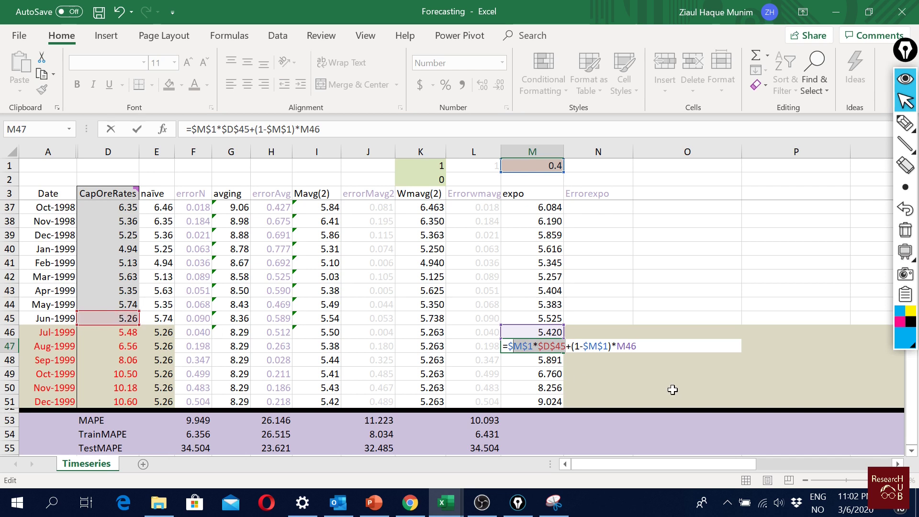
pyautogui.press('End')
pyautogui.hotkey('shift', 'Left')
pyautogui.hotkey('shift', 'Left')
pyautogui.hotkey('shift', 'Left')
pyautogui.hotkey('shift', 'Left')
pyautogui.hotkey('shift', 'Left')
pyautogui.hotkey('shift', 'Left')
pyautogui.hotkey('shift', 'Left')
pyautogui.hotkey('shift', 'Left')
pyautogui.hotkey('shift', 'Left')
pyautogui.hotkey('shift', 'Left')
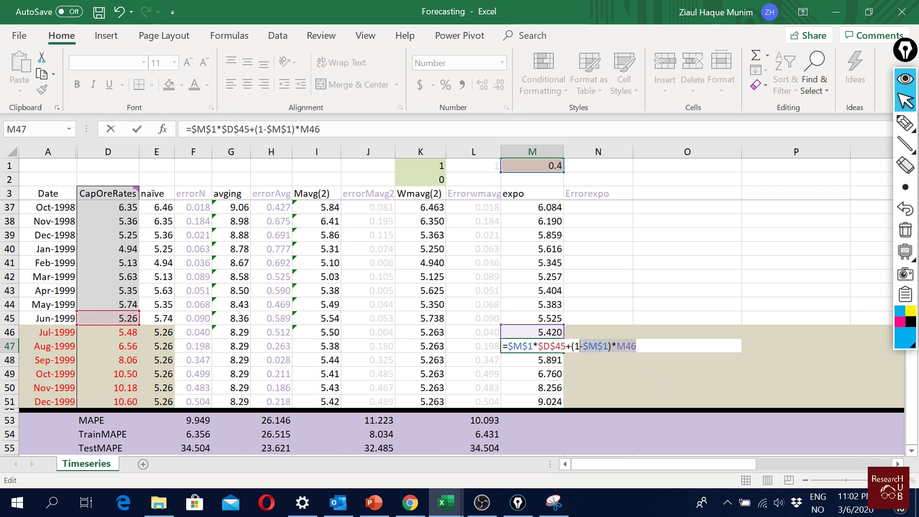
pyautogui.hotkey('shift', 'Left')
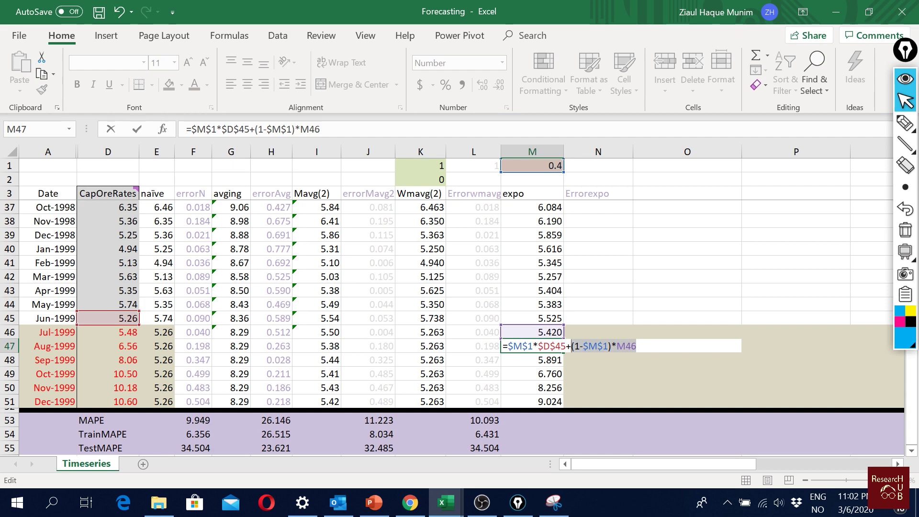
pyautogui.hotkey('ctrl', 'Return')
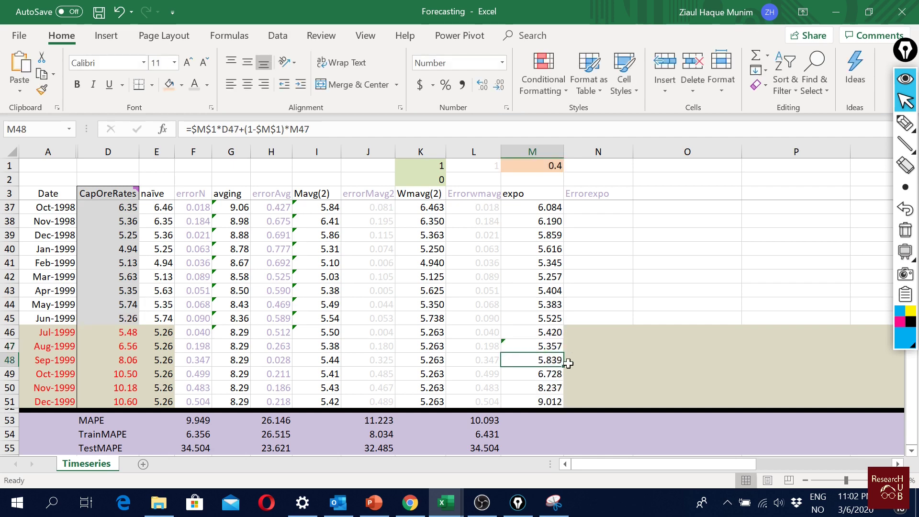
# - Fill the M47 formula down the expo column through row 51 and check the cell references in M51 and M49
pyautogui.moveTo(569, 356); pyautogui.dragTo(554, 403)
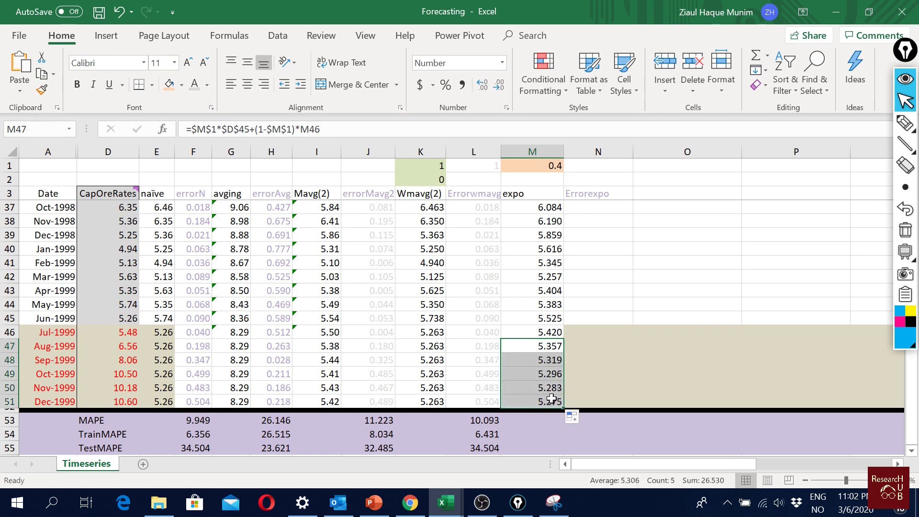
pyautogui.click(550, 402)
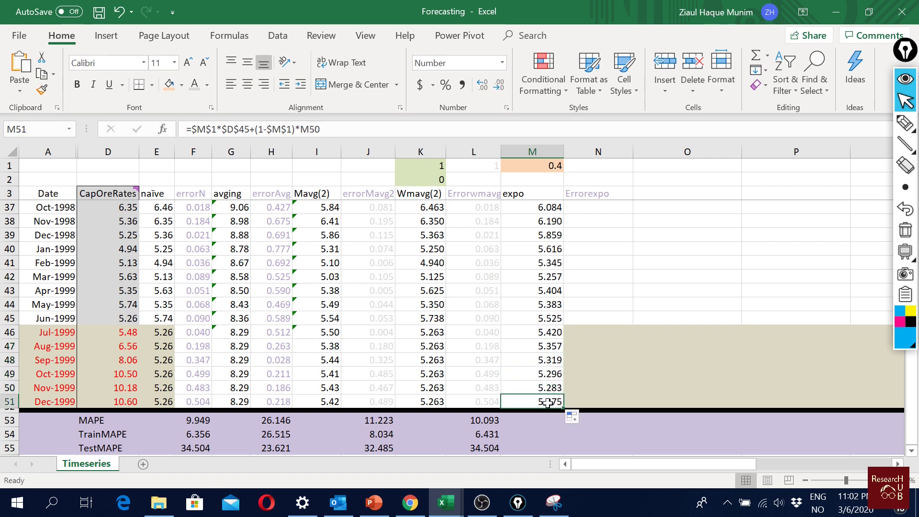
pyautogui.doubleClick(551, 402)
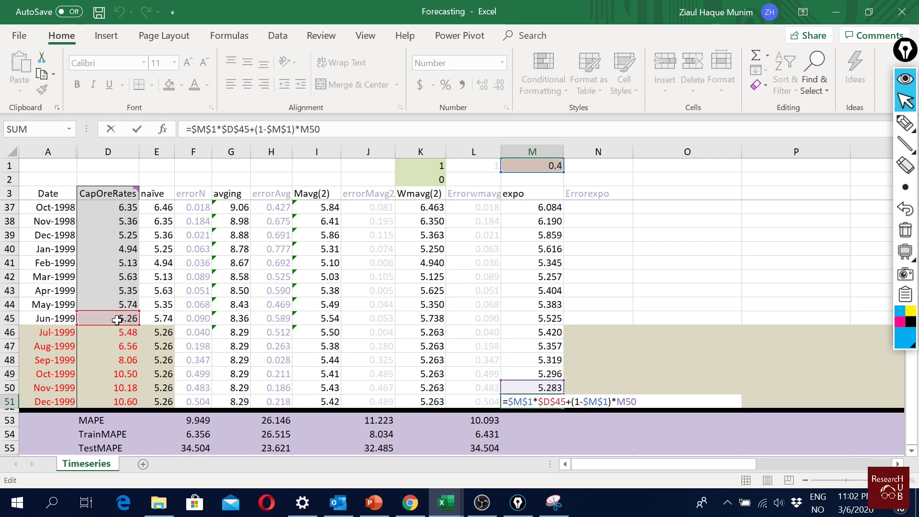
pyautogui.press('Return')
pyautogui.click(552, 374)
pyautogui.doubleClick(552, 374)
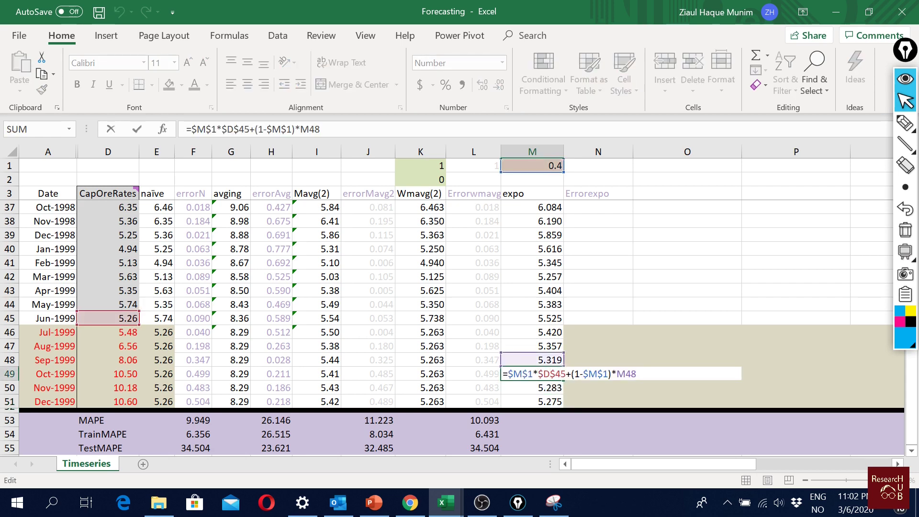
pyautogui.press('Return')
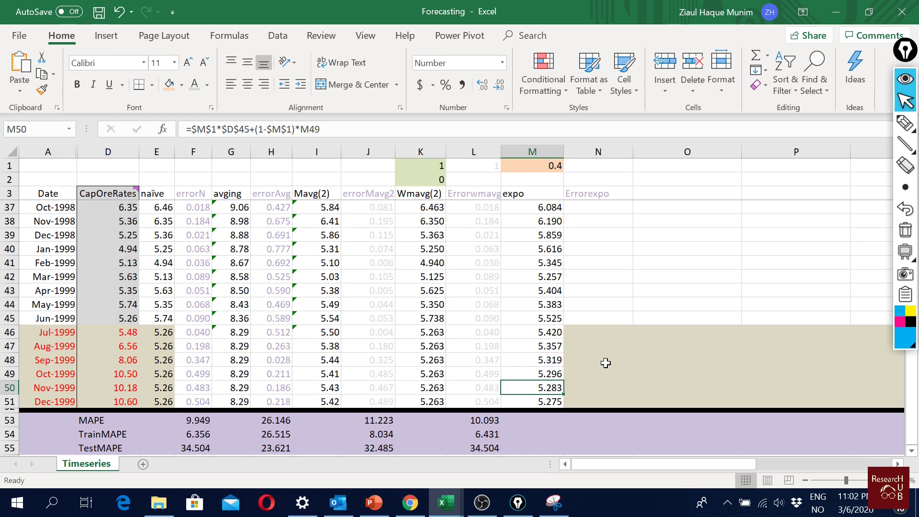
# - Enter the absolute percentage error formula =ABS(D4-M4)/D4 for Jan-1996 in cell N4 of the Errorexpo column
pyautogui.scroll(11, 618, 316)
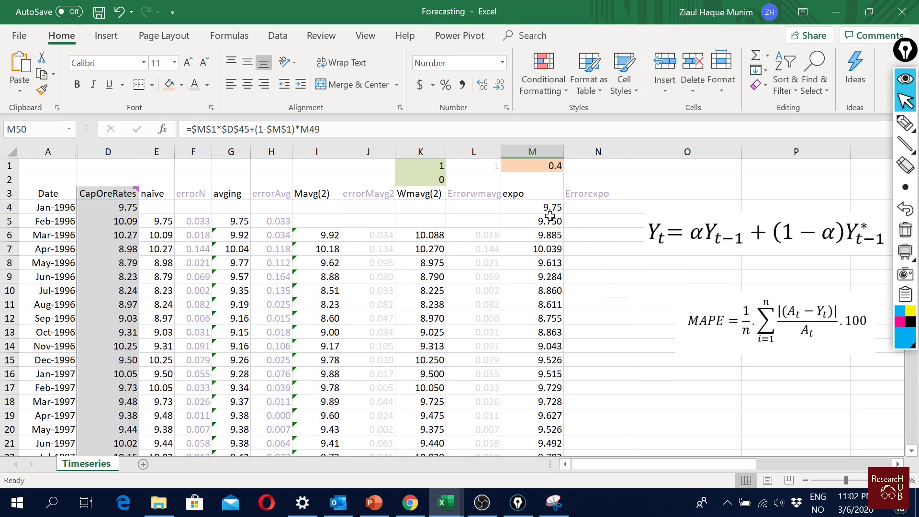
pyautogui.click(537, 206)
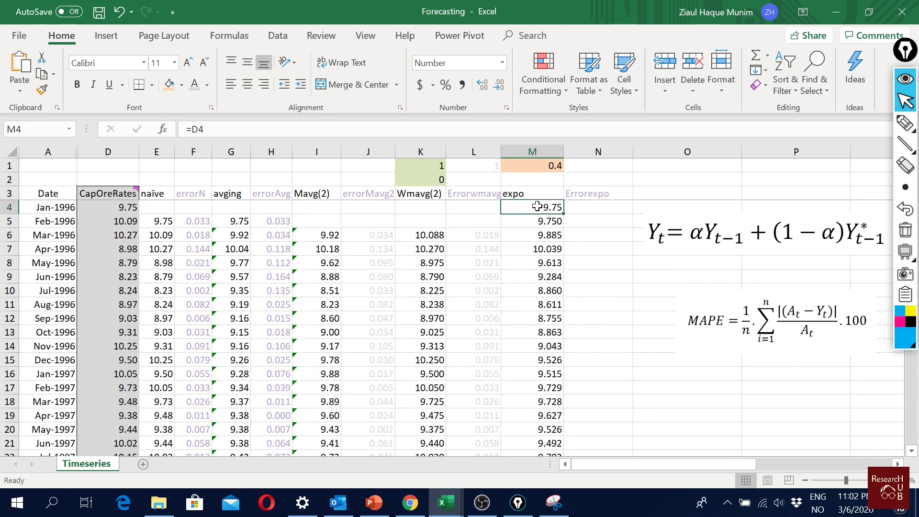
pyautogui.click(607, 208)
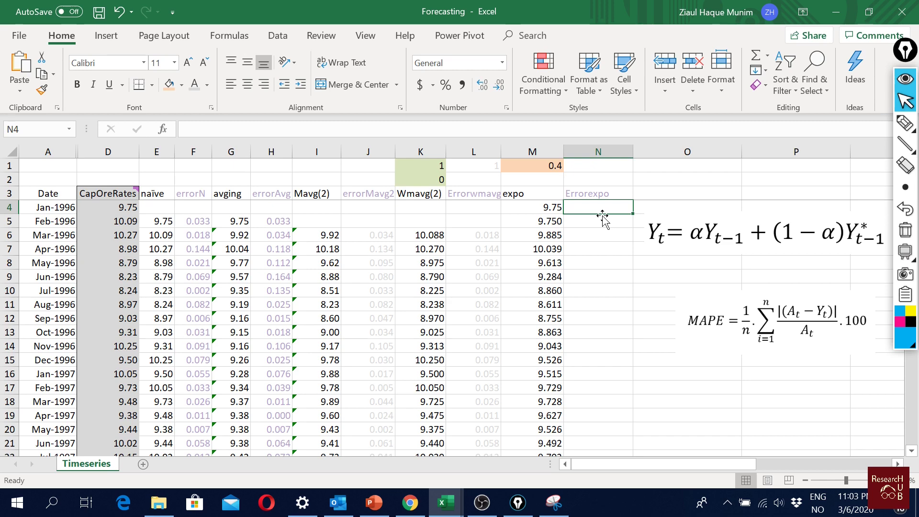
pyautogui.write('=')
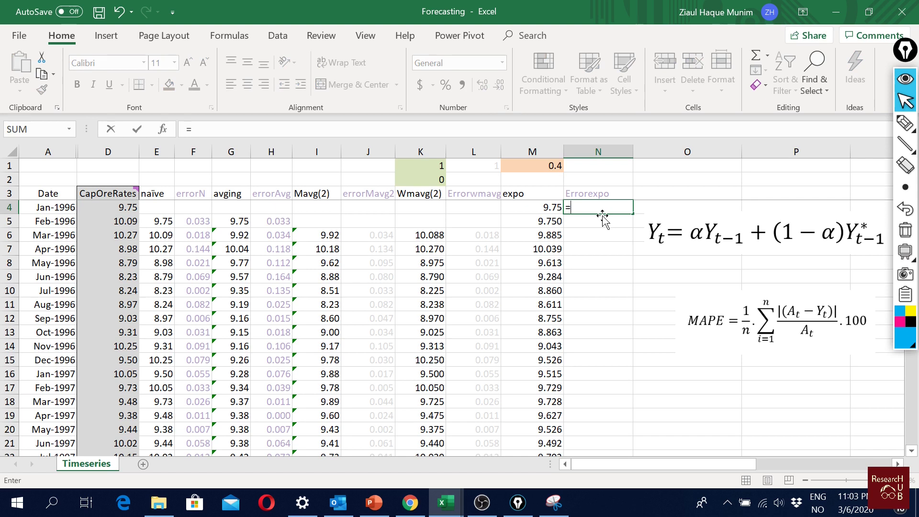
pyautogui.write('abs')
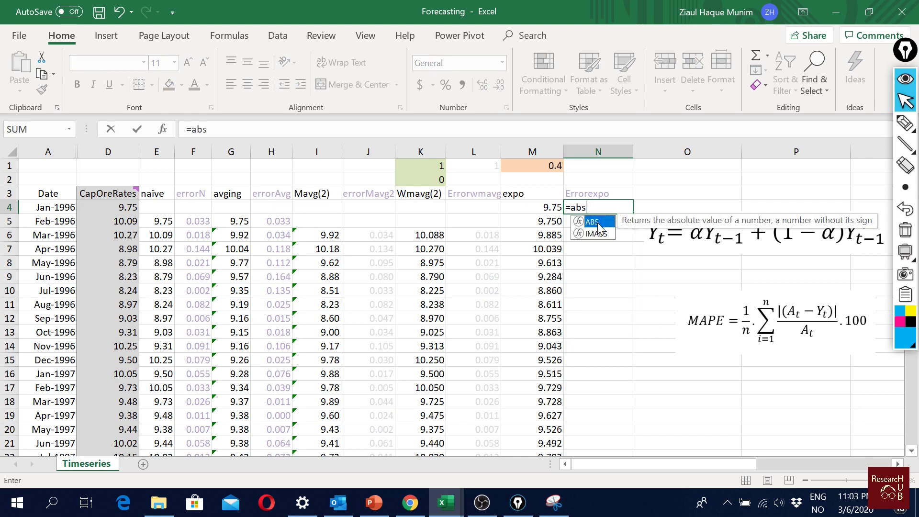
pyautogui.doubleClick(606, 221)
pyautogui.click(127, 208)
pyautogui.write('-')
pyautogui.click(545, 206)
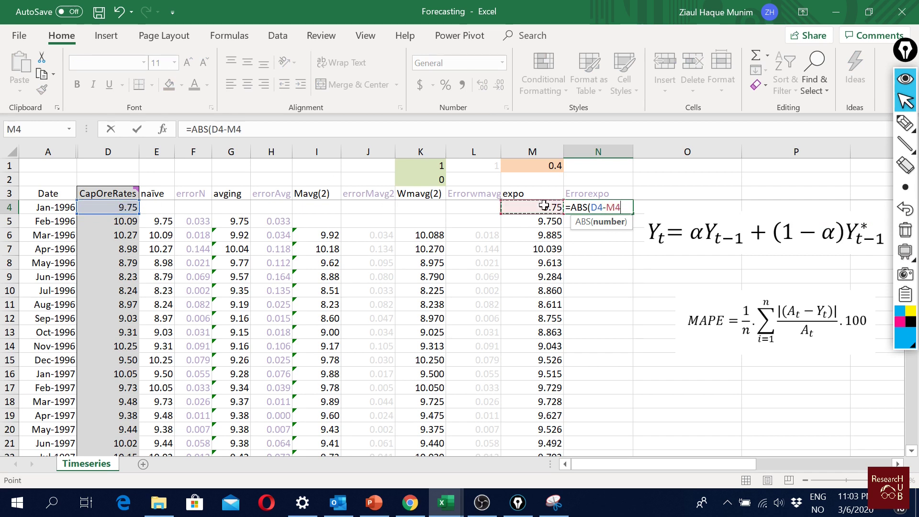
pyautogui.write(')/')
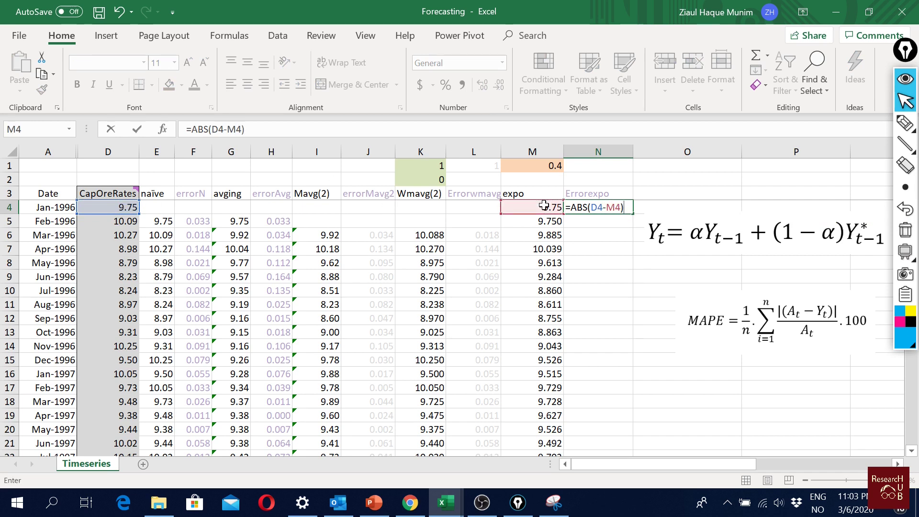
pyautogui.click(104, 209)
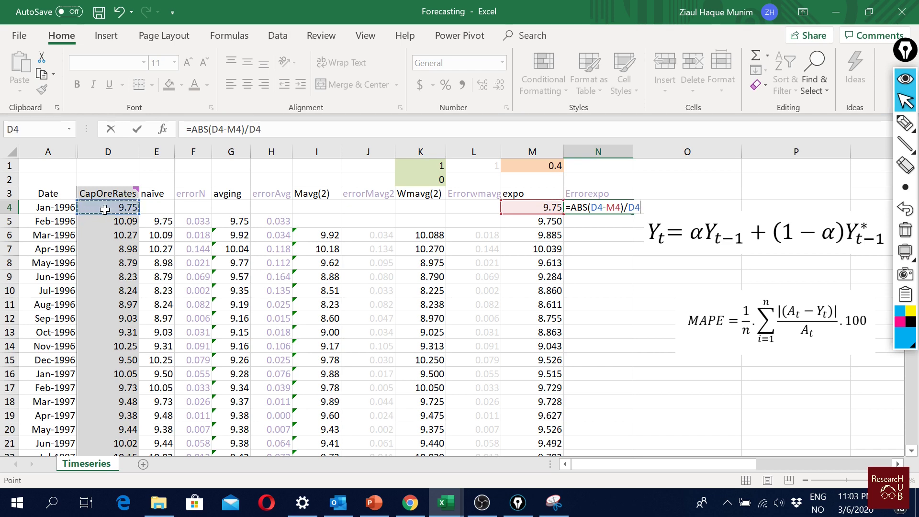
pyautogui.press('Return')
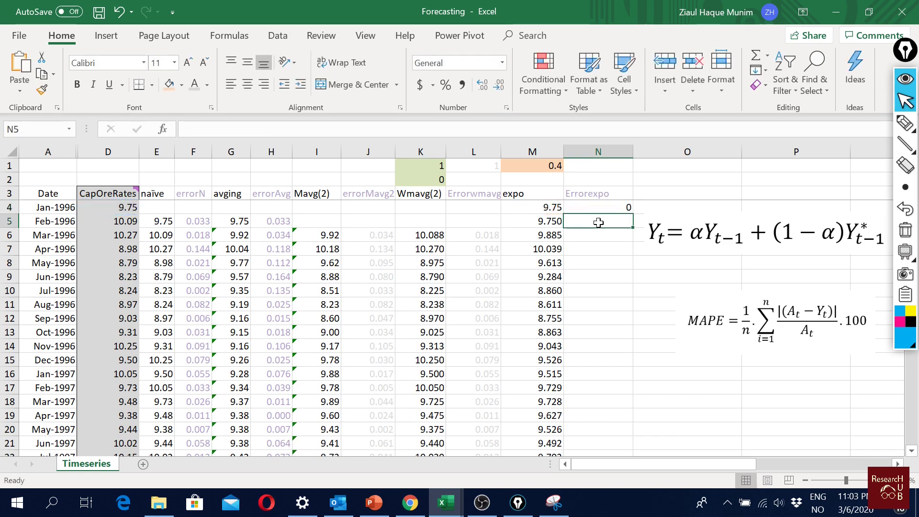
# - Fill the N4 error formula down the Errorexpo column through the Dec-1999 row
pyautogui.click(558, 209)
pyautogui.click(615, 209)
pyautogui.doubleClick(632, 212)
# - Narrow column N and format the Errorexpo values to three decimals
pyautogui.moveTo(624, 154); pyautogui.dragTo(612, 154)
pyautogui.click(500, 87)
pyautogui.click(500, 86)
pyautogui.click(499, 87)
pyautogui.click(638, 265)
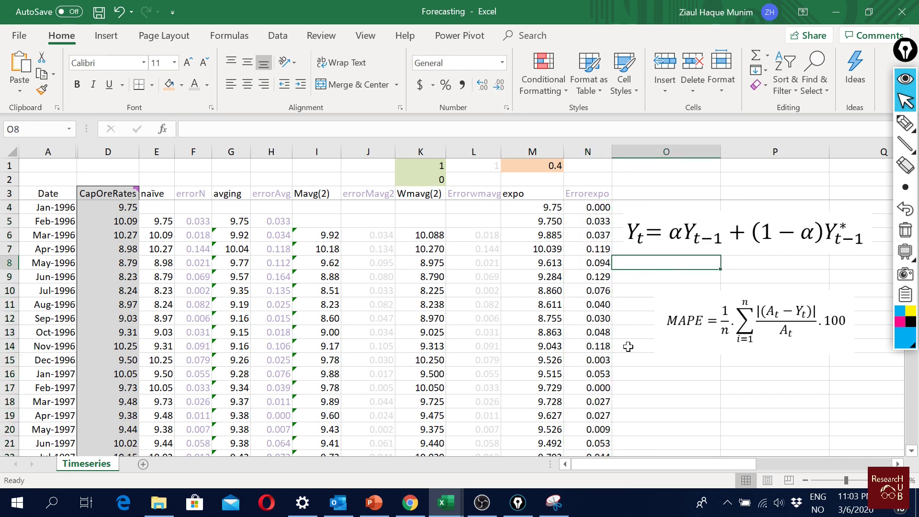
# - Fill the MAPE, TrainMAPE and TestMAPE formulas from L53:L55 across to column N and clear the copies in M53:M55
pyautogui.scroll(-13, 613, 282)
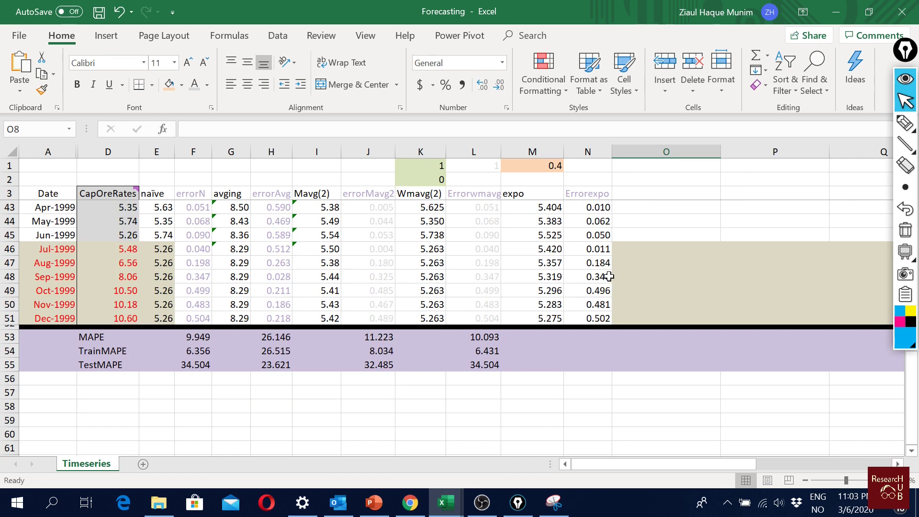
pyautogui.moveTo(487, 338); pyautogui.dragTo(607, 370)
pyautogui.moveTo(542, 337); pyautogui.dragTo(552, 362)
pyautogui.press('Delete')
# - Extend the averaged range of the MAPE formula in N53 to start at Feb-1996, making it =AVERAGE(N5:N51)*100
pyautogui.click(594, 339)
pyautogui.doubleClick(595, 339)
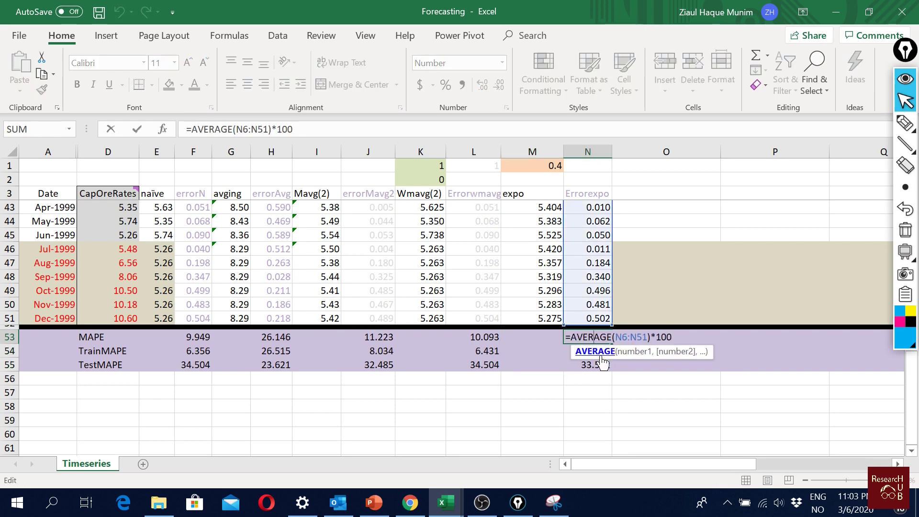
pyautogui.scroll(13, 592, 285)
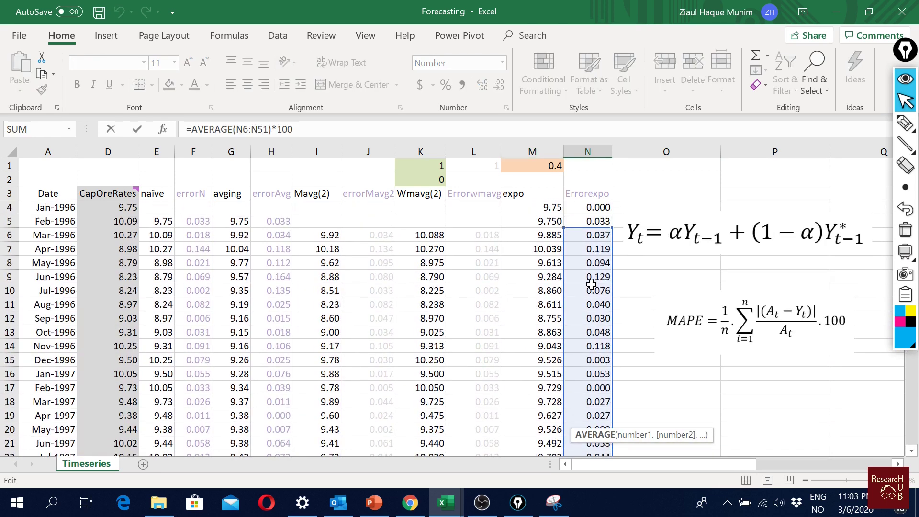
pyautogui.moveTo(611, 226); pyautogui.dragTo(604, 210)
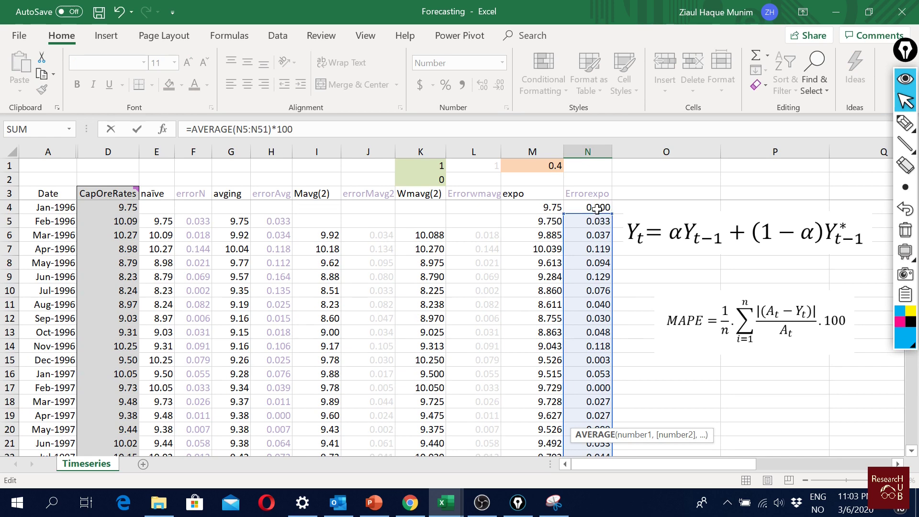
pyautogui.press('Return')
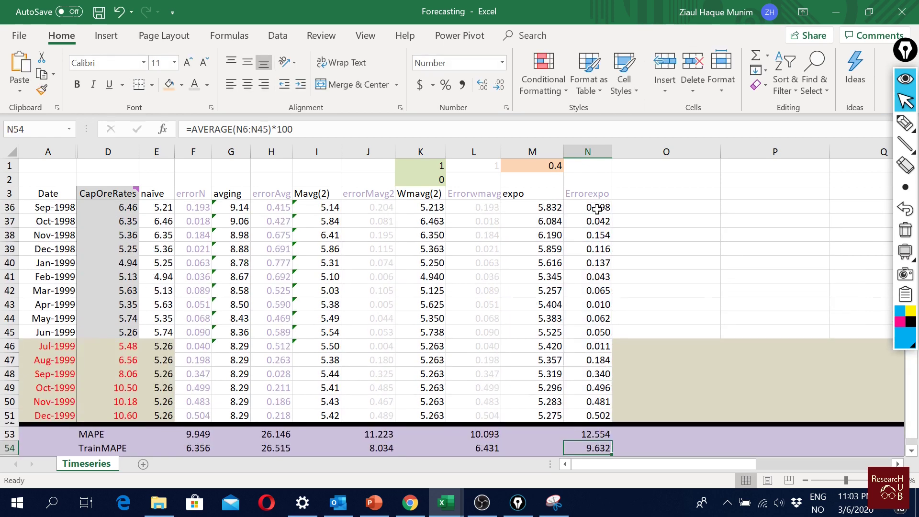
# - Extend the averaged range of the TrainMAPE formula in N54 to start at row 5, making it =AVERAGE(N5:N45)*100
pyautogui.doubleClick(596, 448)
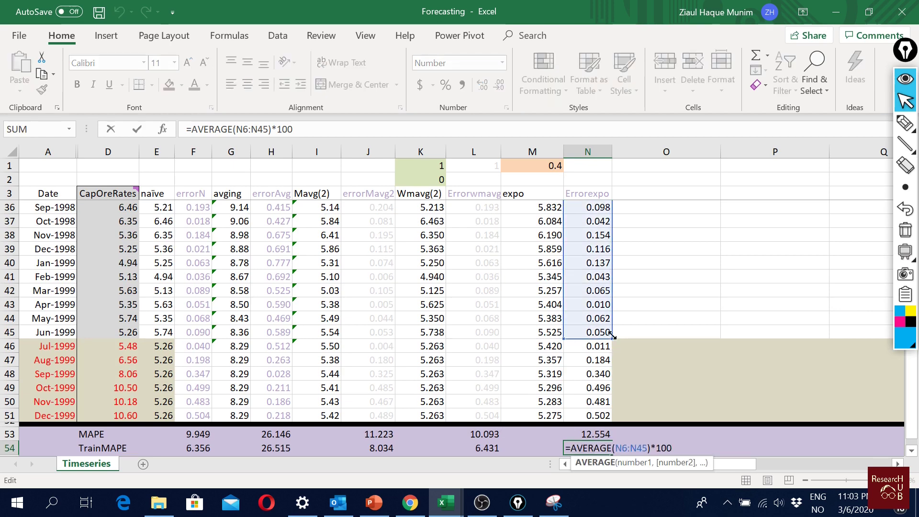
pyautogui.scroll(11, 615, 336)
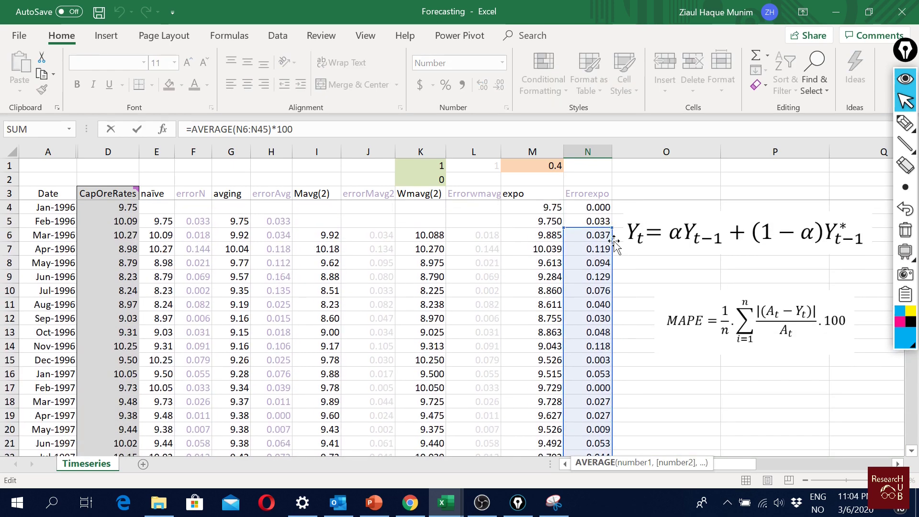
pyautogui.moveTo(611, 220); pyautogui.dragTo(611, 214)
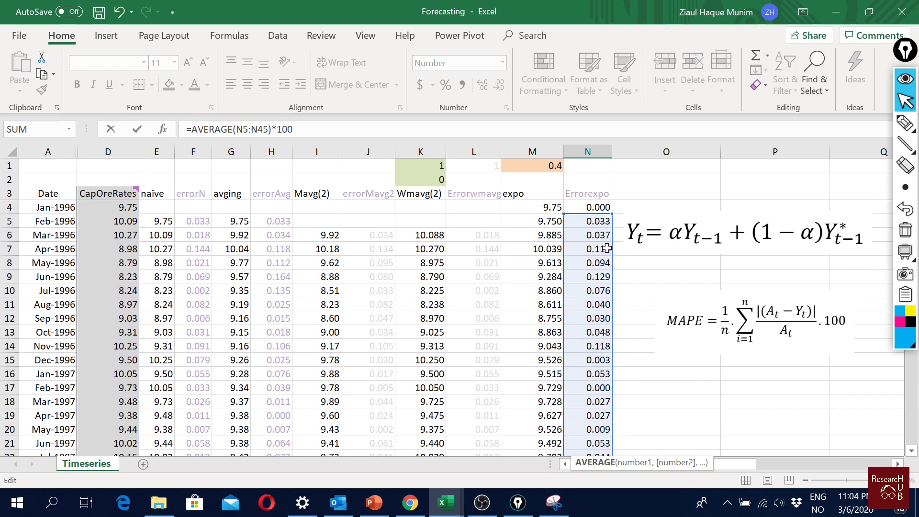
pyautogui.press('Return')
# - Compare the MAPE, TrainMAPE and TestMAPE values of the naïve forecast with those of the exponential smoothing forecast
pyautogui.scroll(-1, 608, 335)
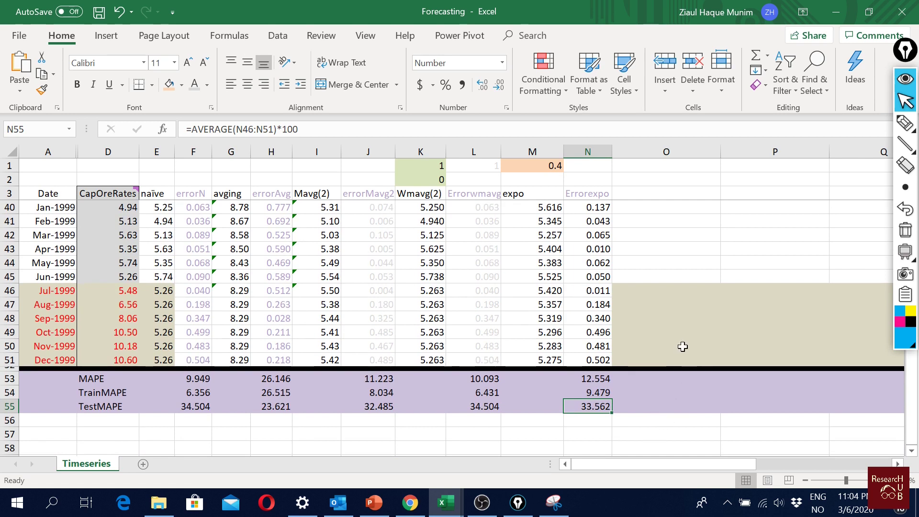
pyautogui.click(592, 377)
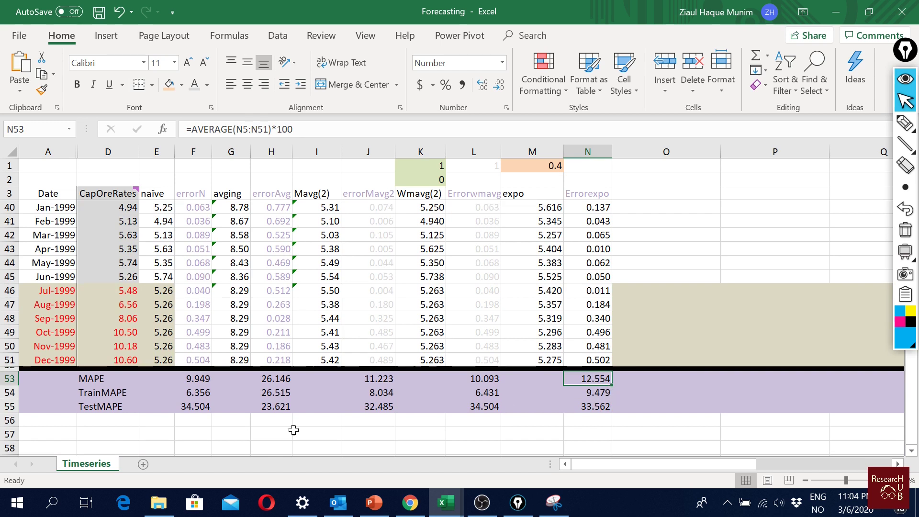
pyautogui.click(206, 377)
pyautogui.click(199, 389)
pyautogui.click(198, 405)
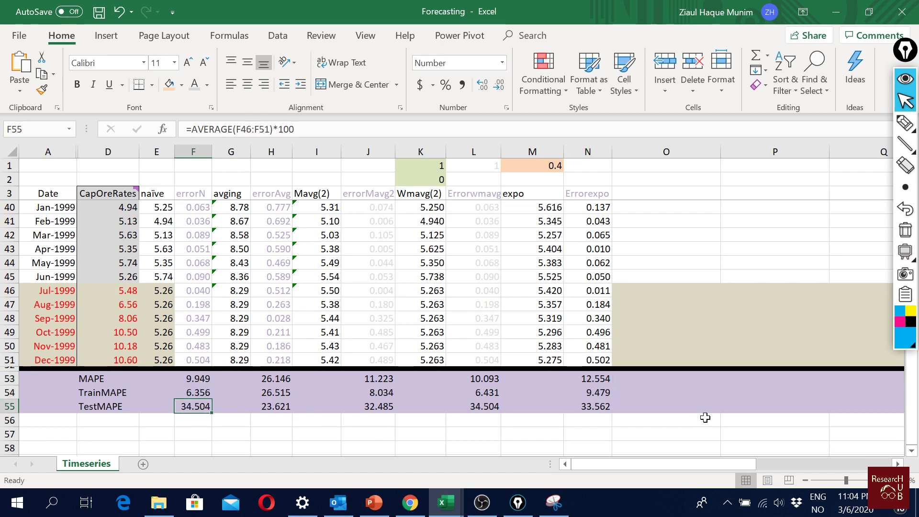
pyautogui.click(605, 407)
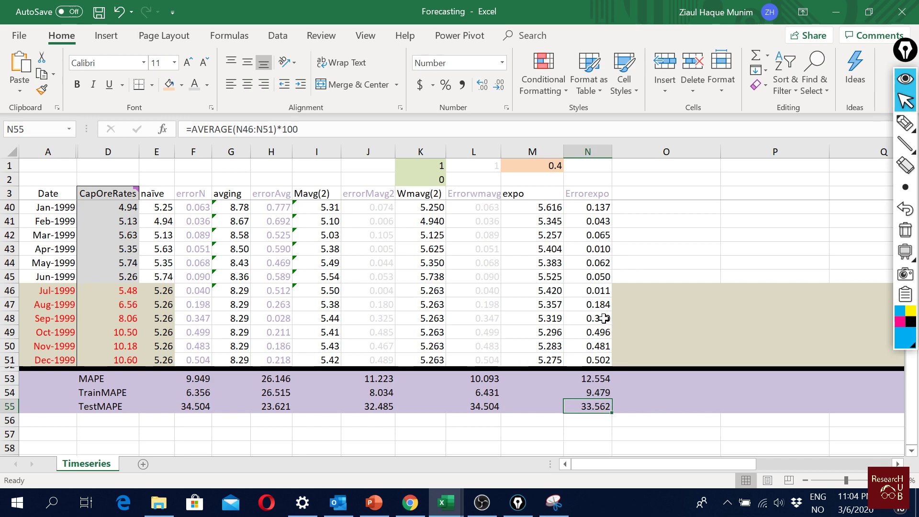
# - Open Solver and set its objective to the exponential smoothing MAPE in $N$53
pyautogui.click(596, 380)
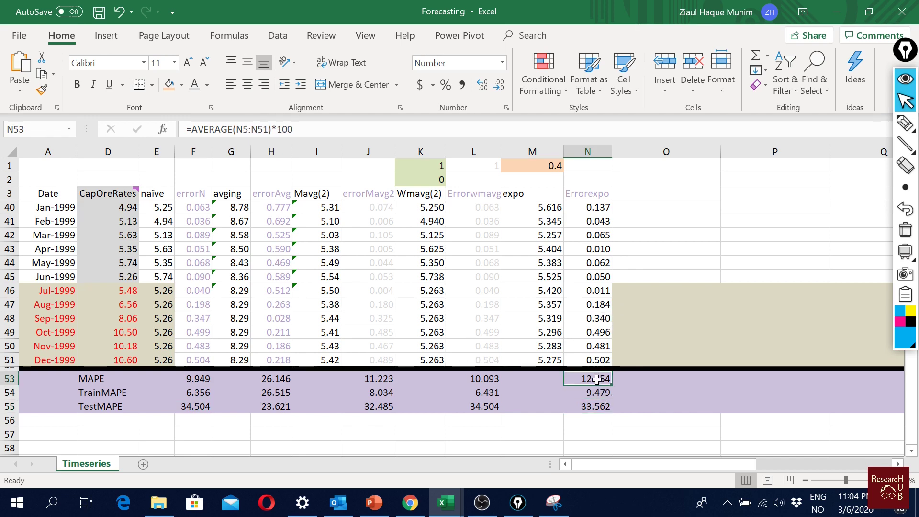
pyautogui.click(276, 40)
pyautogui.click(742, 70)
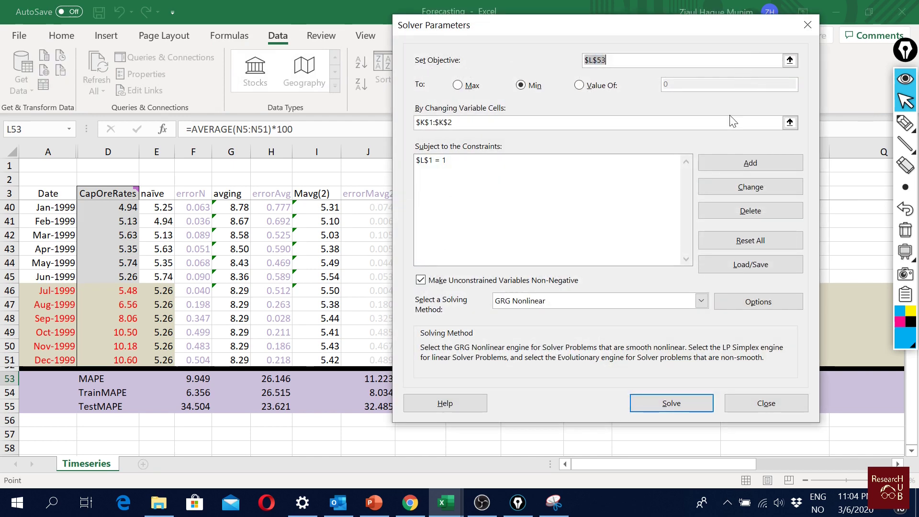
pyautogui.click(791, 60)
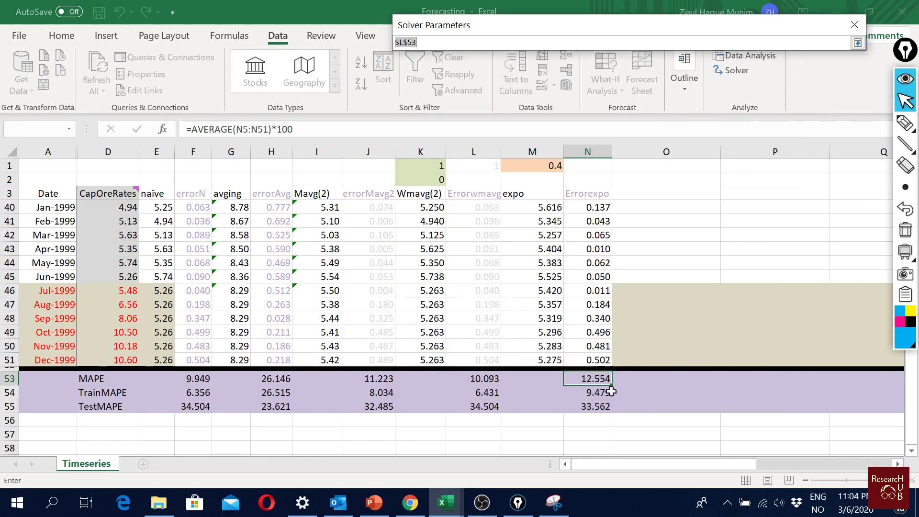
pyautogui.click(601, 379)
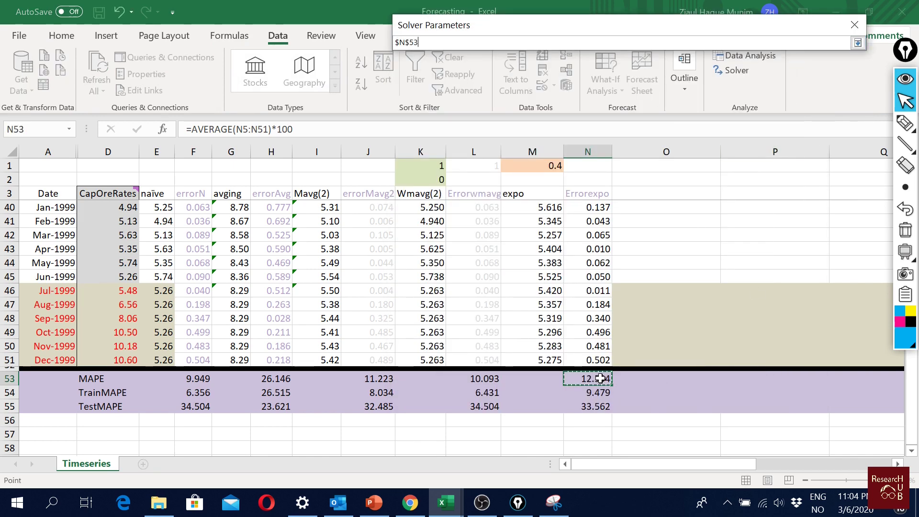
pyautogui.click(857, 42)
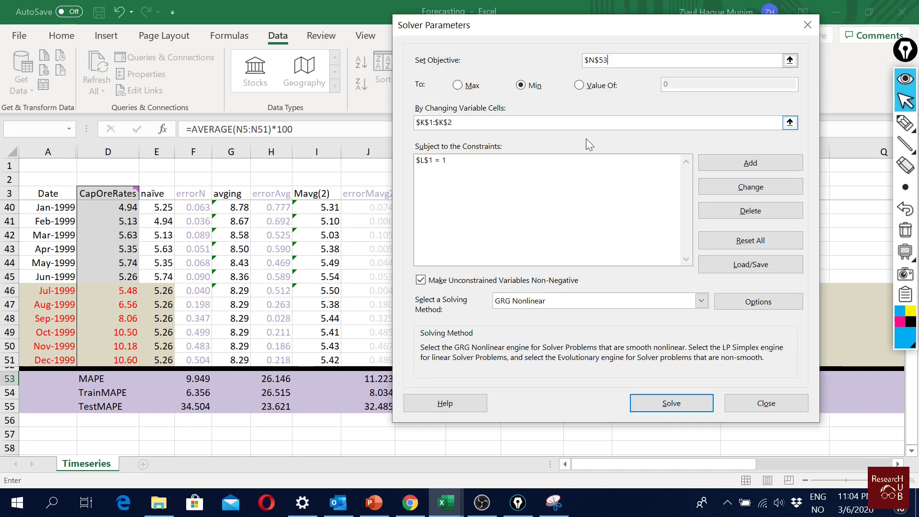
# - Set the Solver's changing variable cell to the smoothing constant in $M$1
pyautogui.click(791, 122)
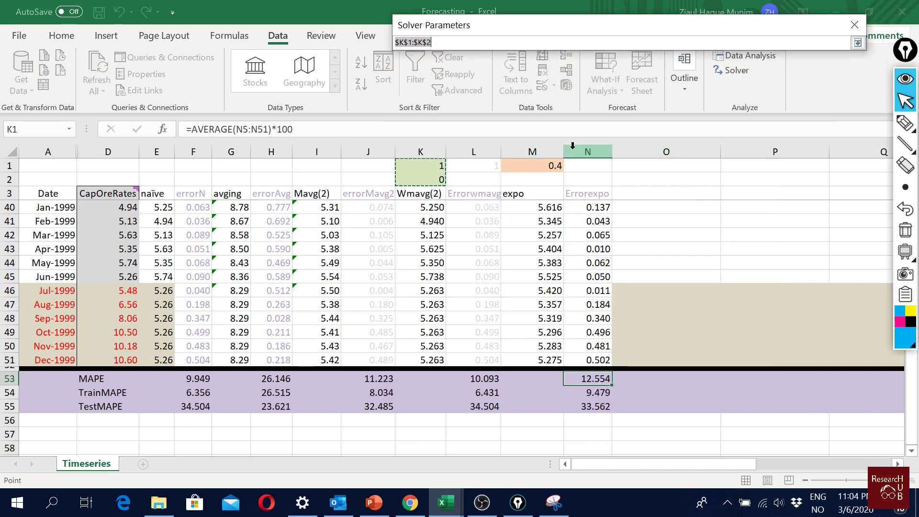
pyautogui.click(545, 168)
pyautogui.click(858, 42)
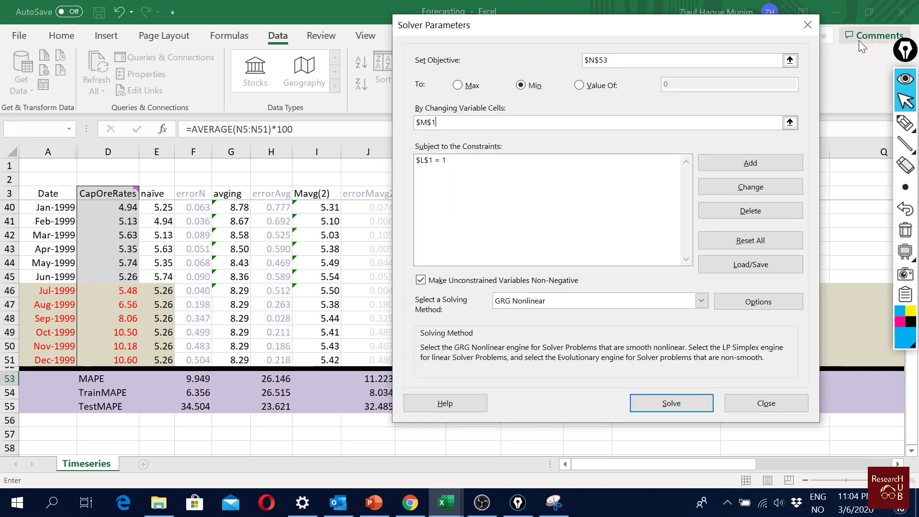
# - Delete the $L$1 = 1 constraint from the Solver model, then solve it and keep the solution
pyautogui.click(439, 161)
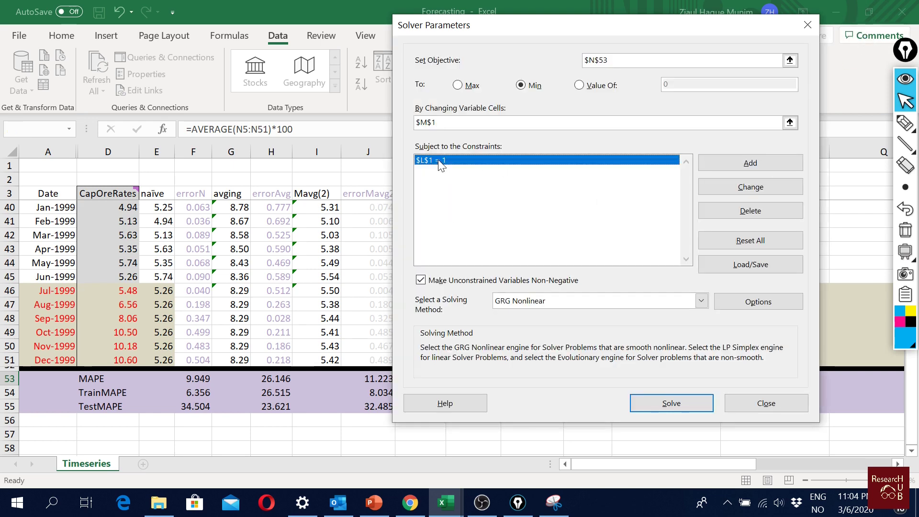
pyautogui.click(751, 210)
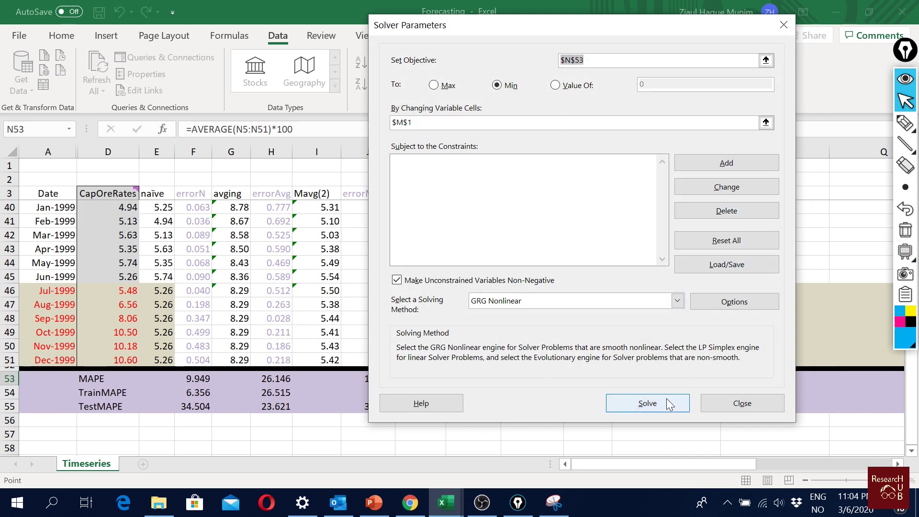
pyautogui.click(674, 402)
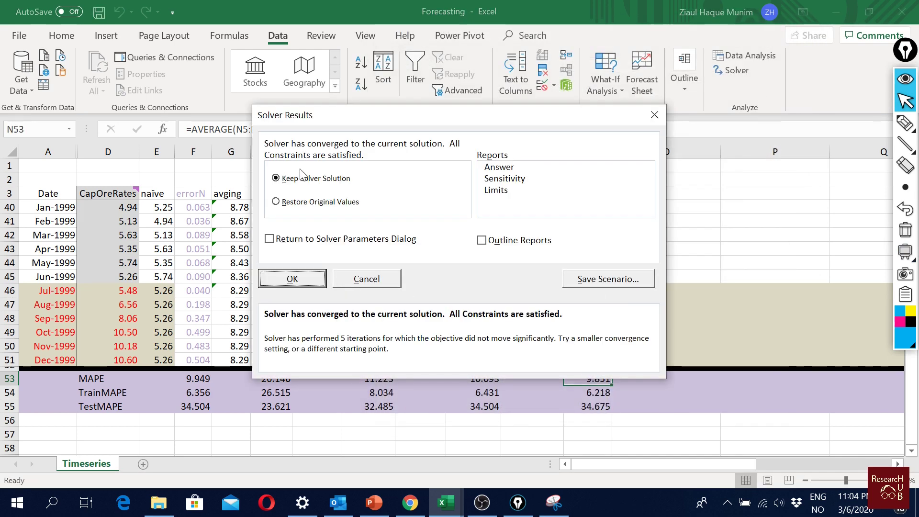
pyautogui.click(307, 280)
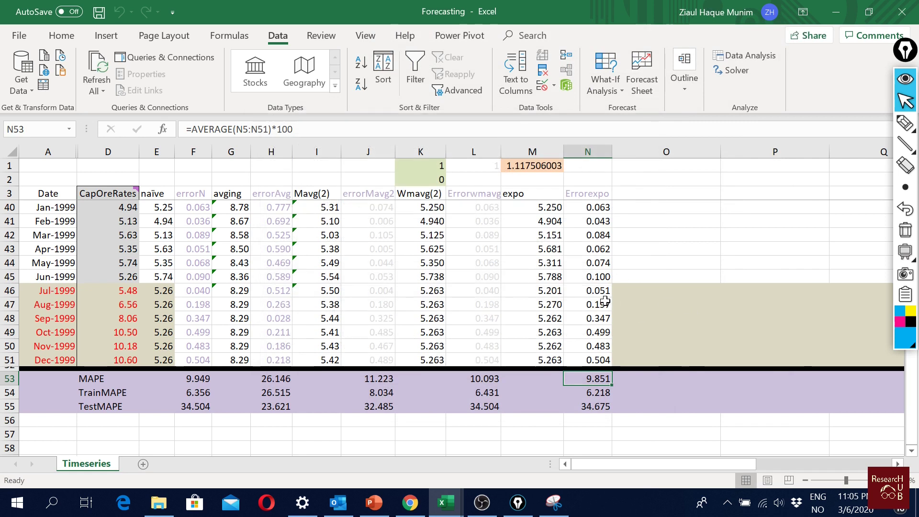
# - Examine the solved smoothing constant in M1 and the exponential smoothing MAPE, TrainMAPE and TestMAPE in N53:N55
pyautogui.click(518, 170)
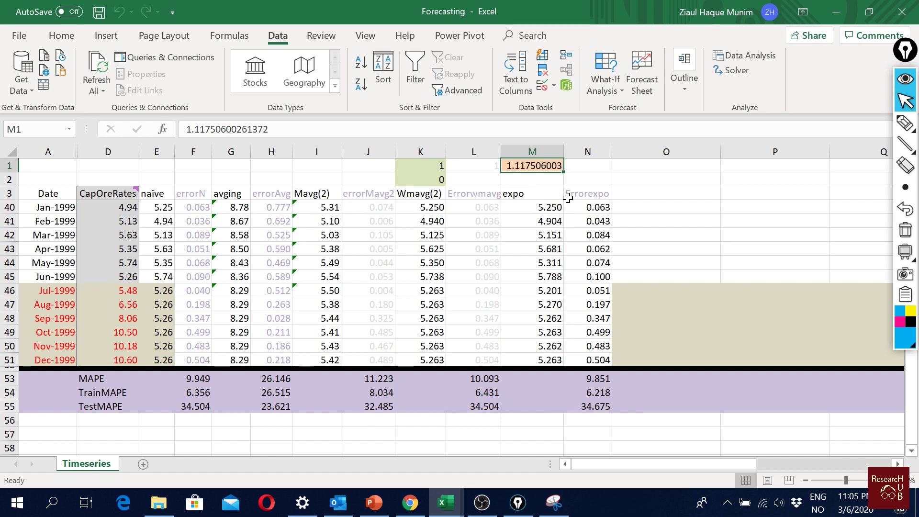
pyautogui.click(603, 376)
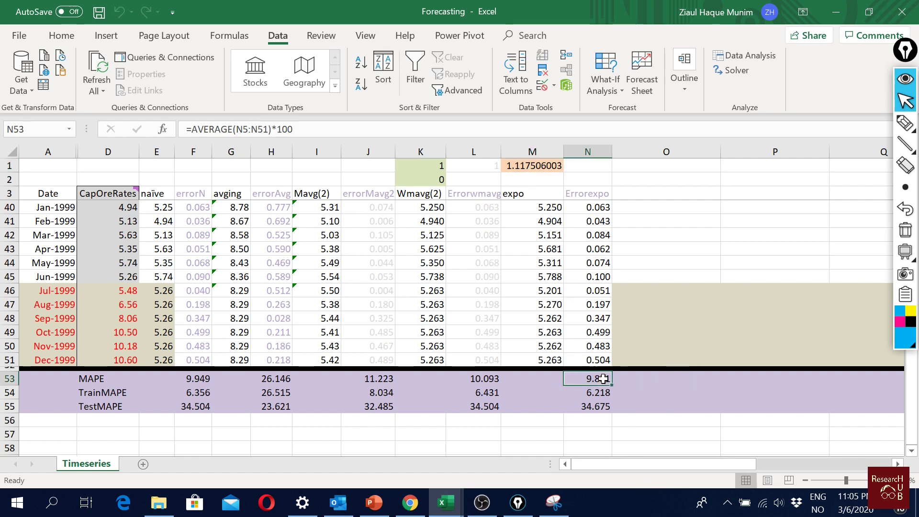
pyautogui.moveTo(603, 376); pyautogui.dragTo(602, 406)
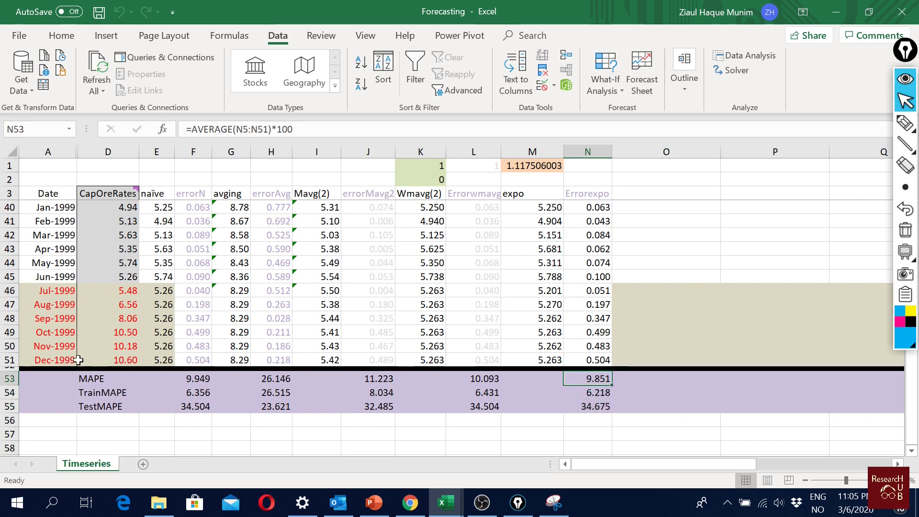
pyautogui.click(116, 378)
pyautogui.click(605, 378)
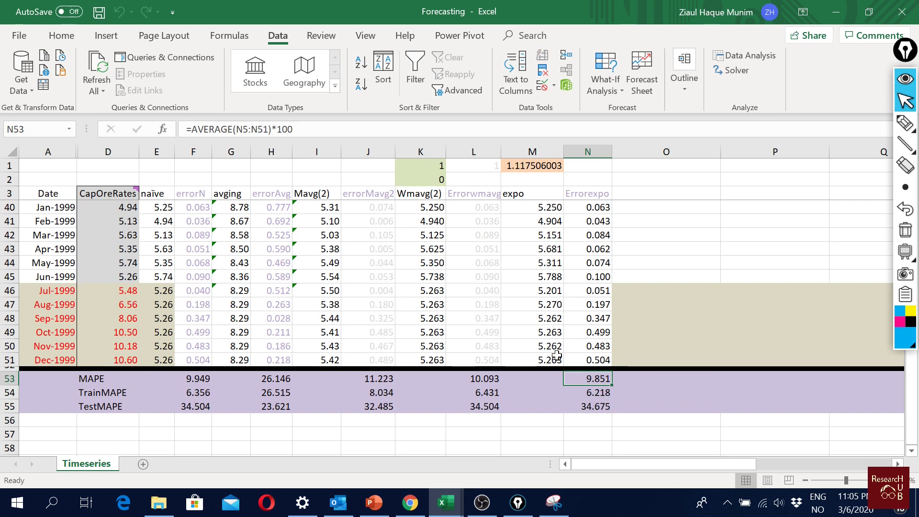
pyautogui.click(548, 165)
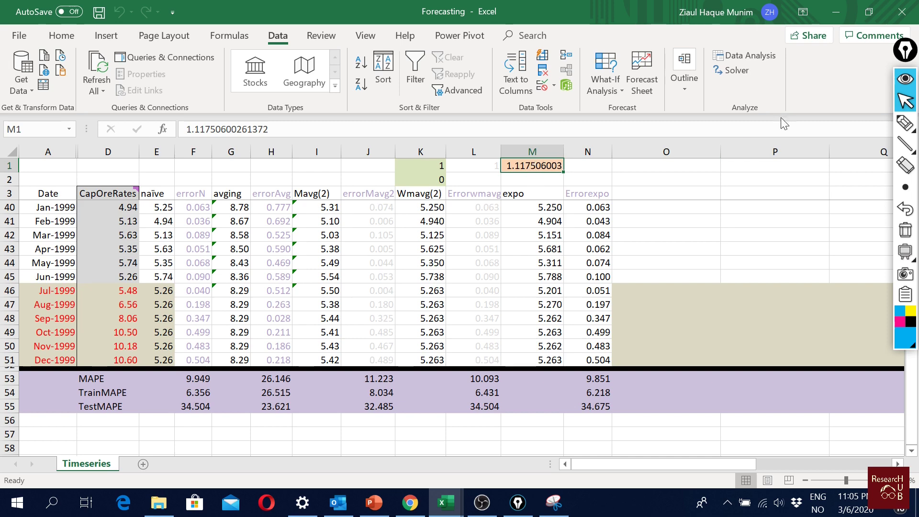
# - Reopen Solver and add a constraint limiting the smoothing constant to $M$1 <= 1
pyautogui.click(743, 73)
pyautogui.moveTo(645, 27); pyautogui.dragTo(844, 22)
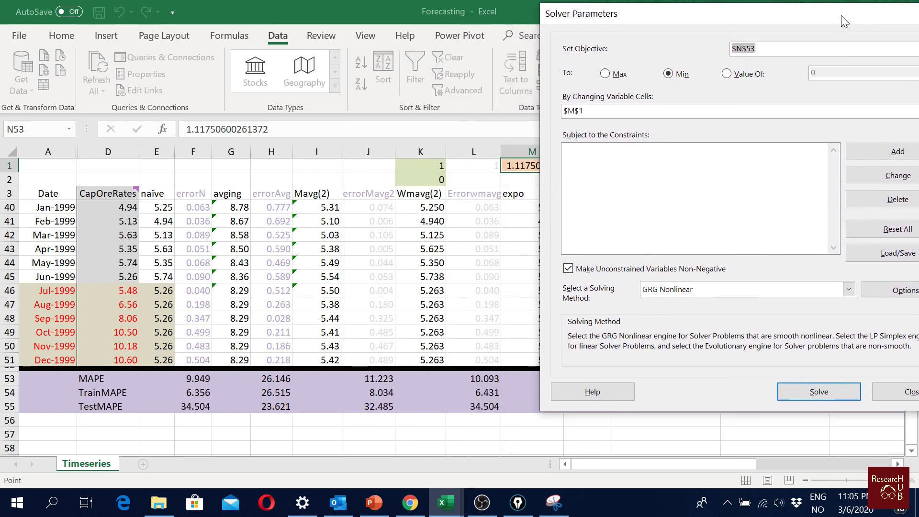
pyautogui.click(892, 153)
pyautogui.click(531, 165)
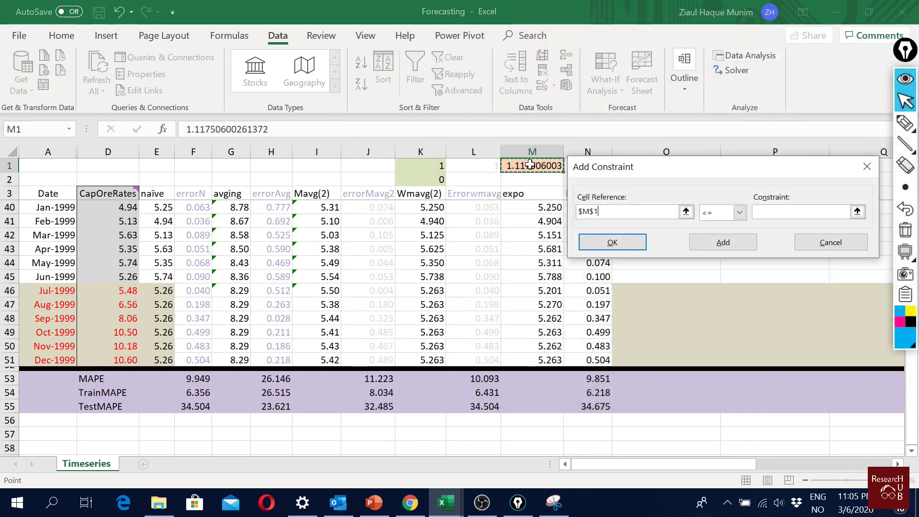
pyautogui.click(762, 212)
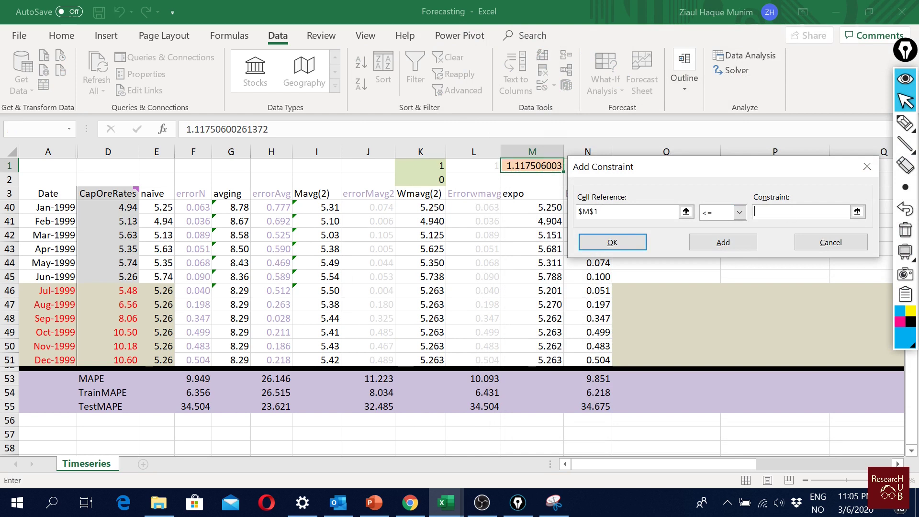
pyautogui.click(735, 241)
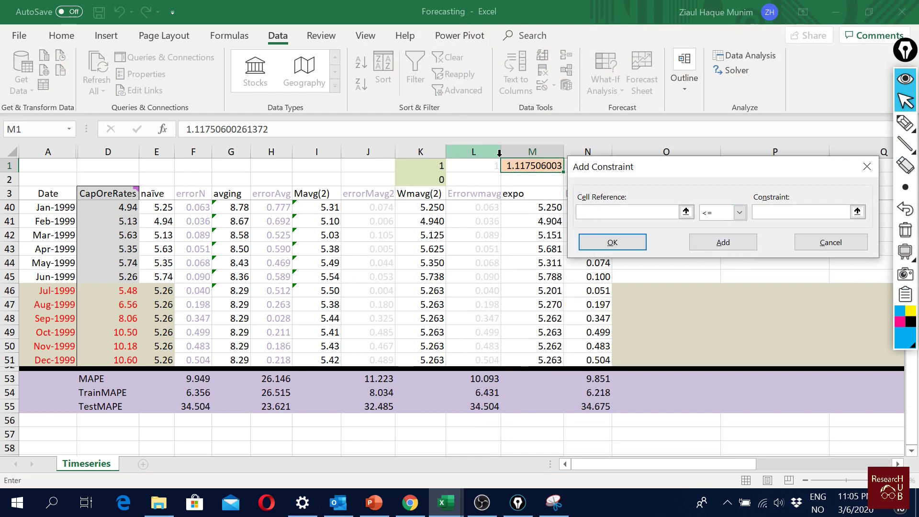
# - Add a second Solver constraint, $M$1 >= 0, and return to the Solver parameters
pyautogui.click(520, 168)
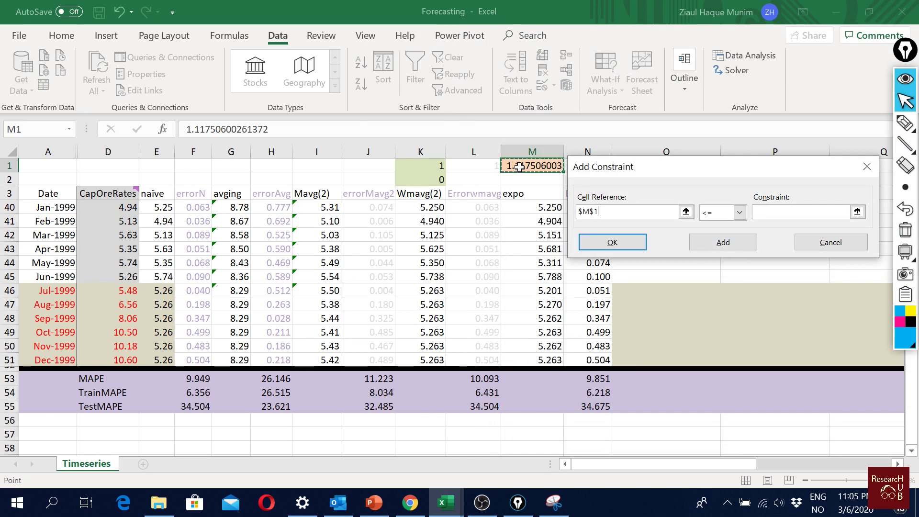
pyautogui.click(740, 212)
pyautogui.click(728, 247)
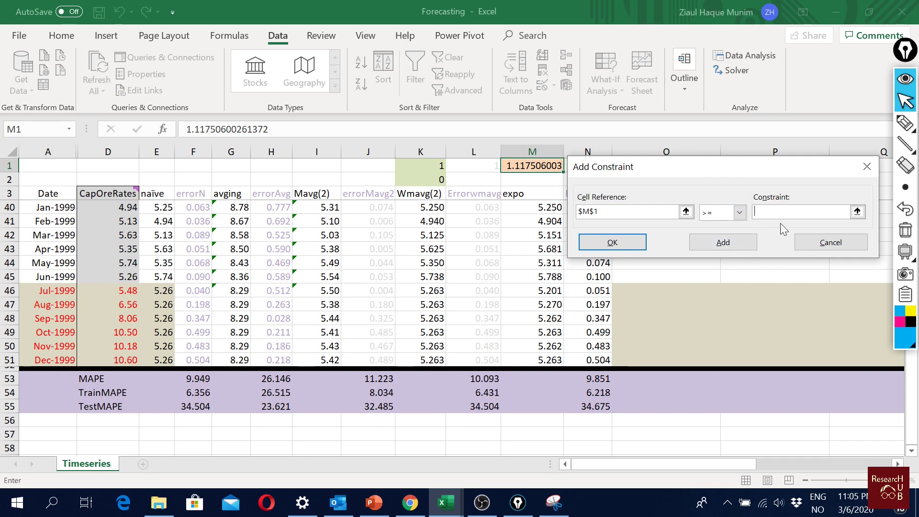
pyautogui.write('0')
pyautogui.click(737, 243)
pyautogui.click(840, 242)
# - Check the two $M$1 constraints, then solve the constrained model and keep the Solver solution
pyautogui.click(487, 150)
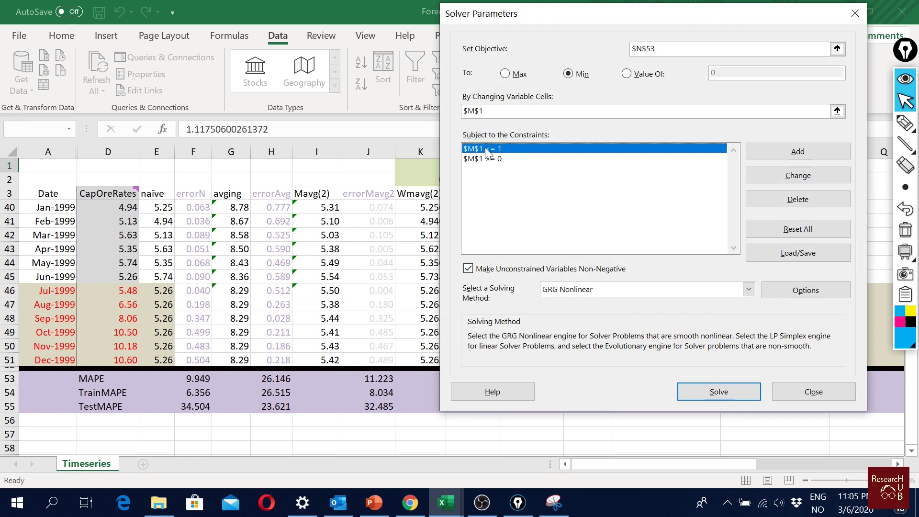
pyautogui.moveTo(564, 17); pyautogui.dragTo(695, 17)
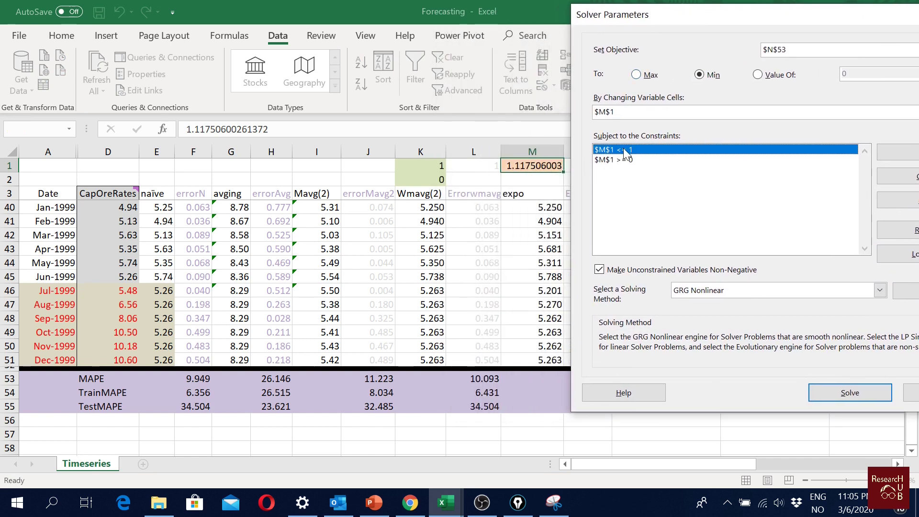
pyautogui.click(850, 393)
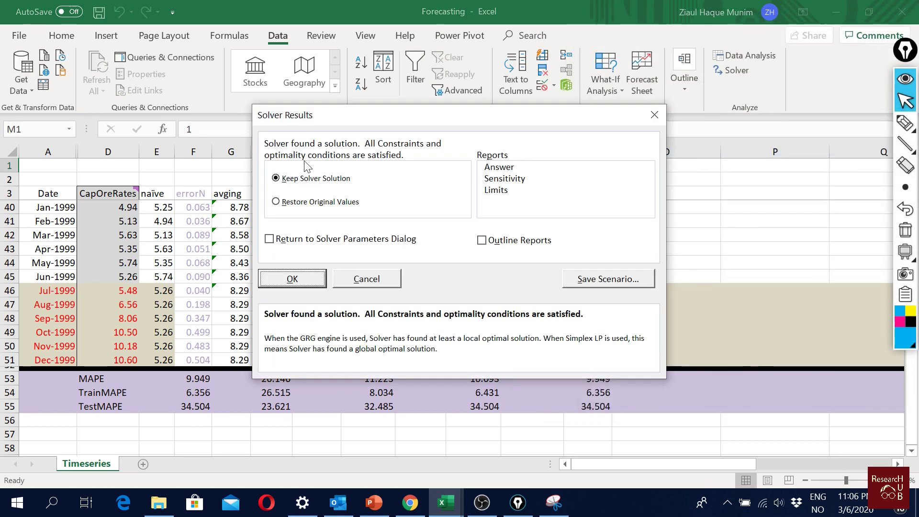
pyautogui.click(293, 279)
# - Compare the exponential smoothing MAPE, TrainMAPE and TestMAPE in column N with the naïve forecast's values in column F
pyautogui.scroll(4, 656, 242)
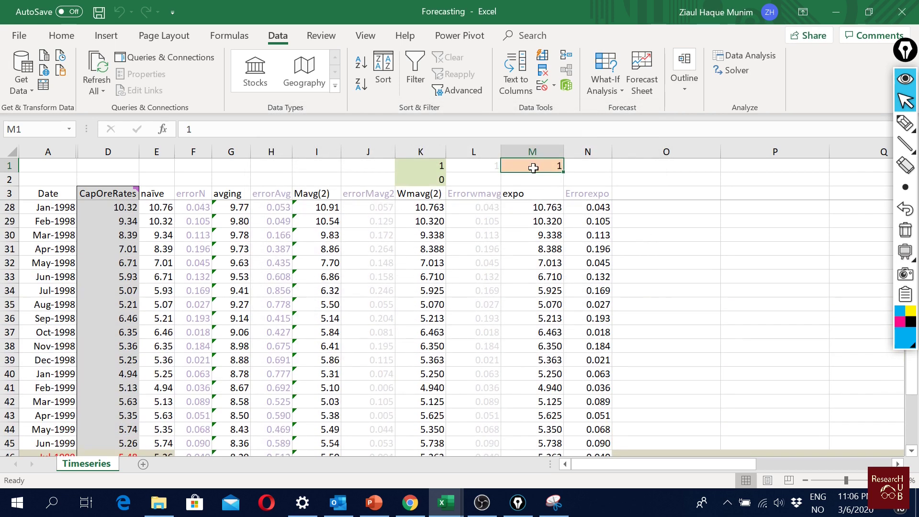
pyautogui.scroll(-6, 629, 322)
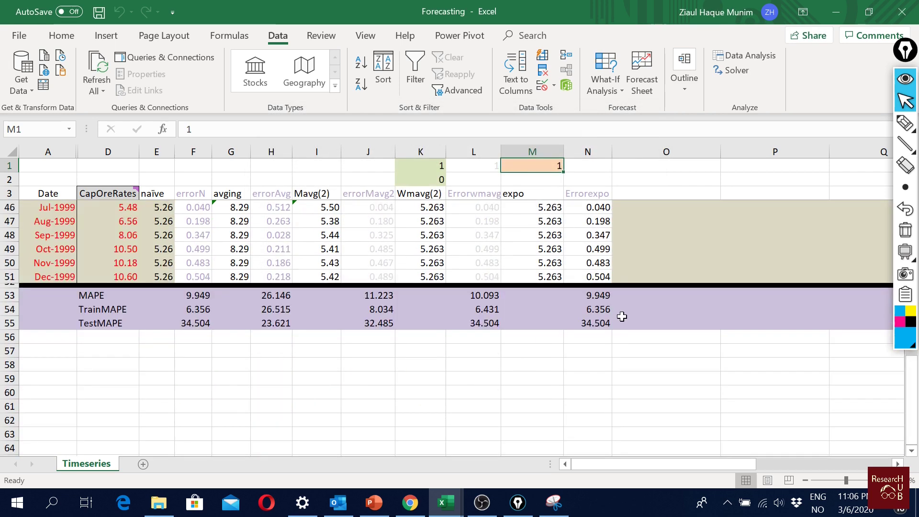
pyautogui.moveTo(599, 293); pyautogui.dragTo(597, 318)
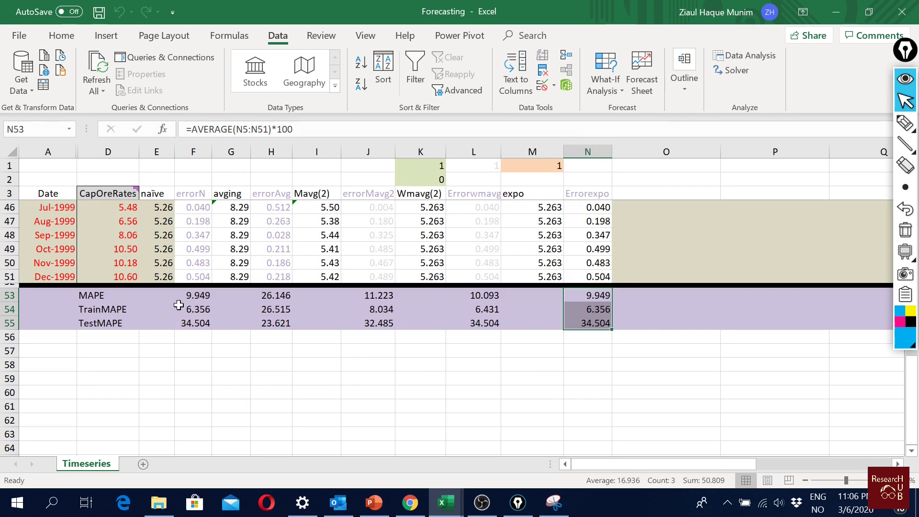
pyautogui.moveTo(193, 297); pyautogui.dragTo(194, 339)
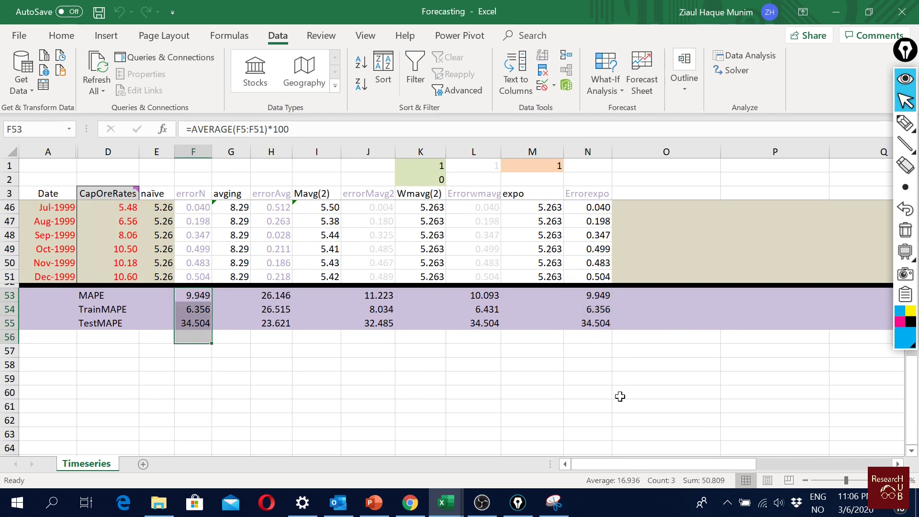
# - Review the Errorexpo column from N4 down to its MAPE values, then switch to the PowerPoint slide on simple exponential smoothing
pyautogui.scroll(15, 603, 336)
pyautogui.click(591, 211)
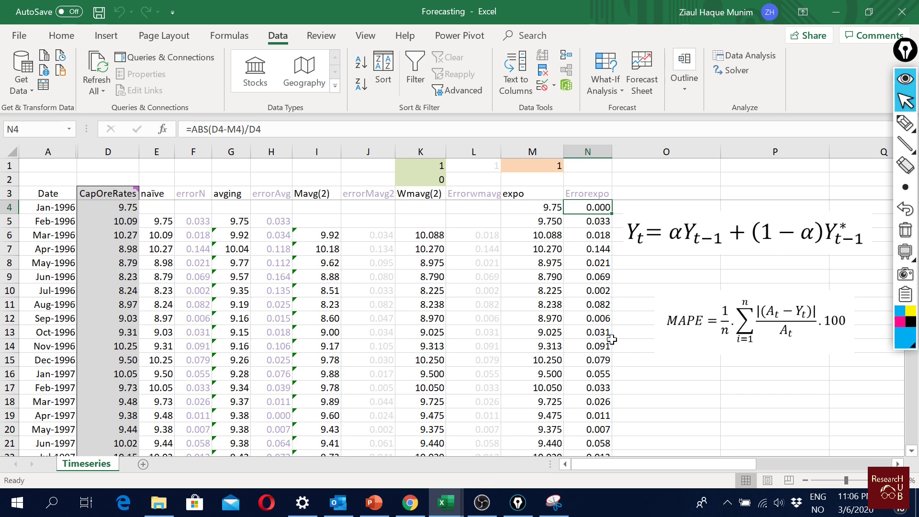
pyautogui.scroll(-11, 612, 339)
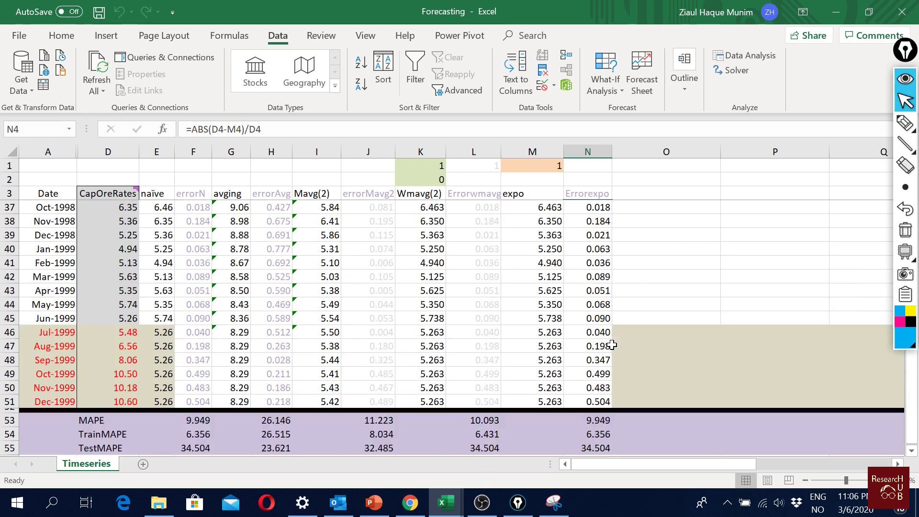
pyautogui.scroll(-1, 601, 410)
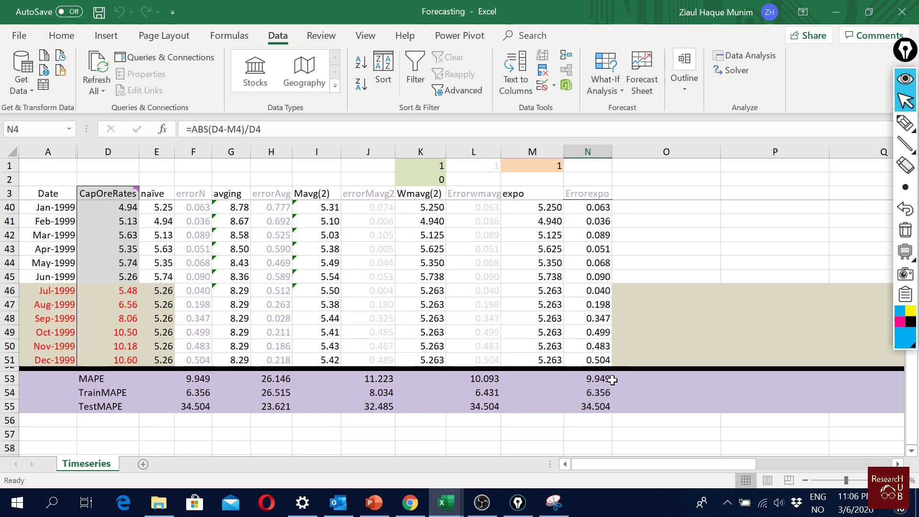
pyautogui.hotkey('alt', 'Tab')
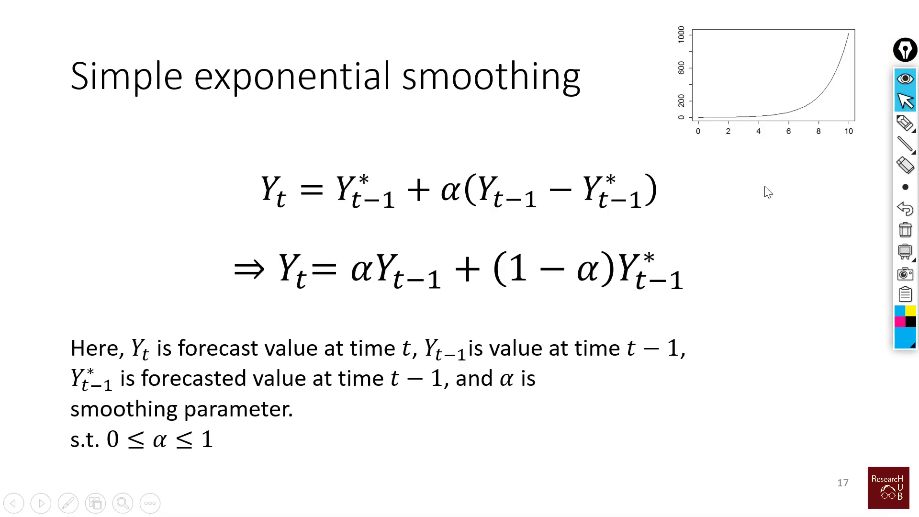